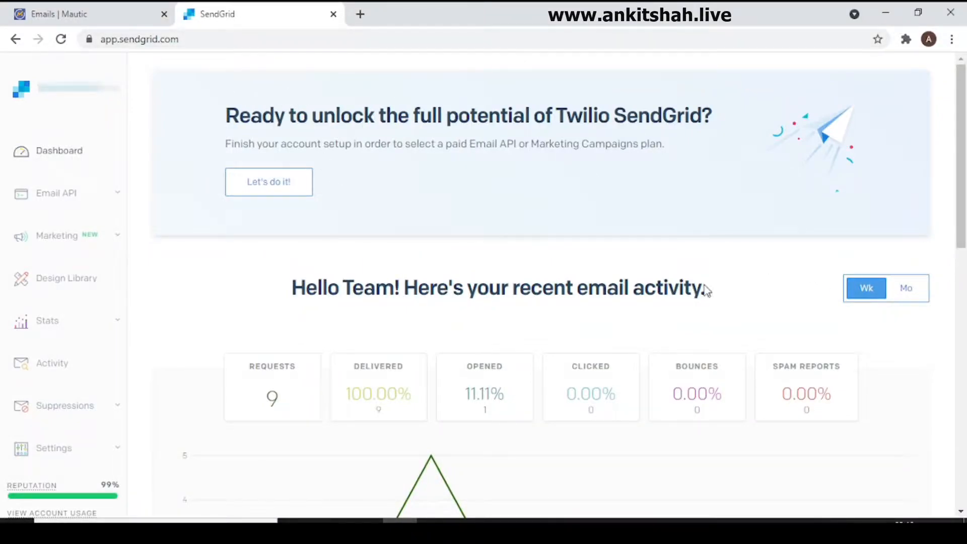
Step: Create a new custom email design from the Design Library using the visual Design Editor
{"action": "left_click_drag", "start_coordinate": [963, 131], "coordinate": [949, 107]}
{"action": "left_click", "coordinate": [69, 282]}
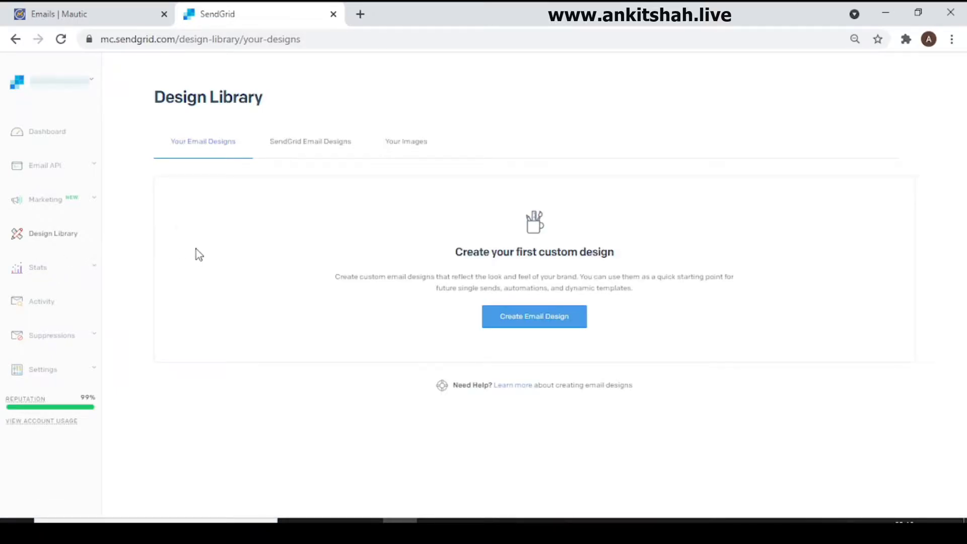
{"action": "left_click", "coordinate": [547, 308]}
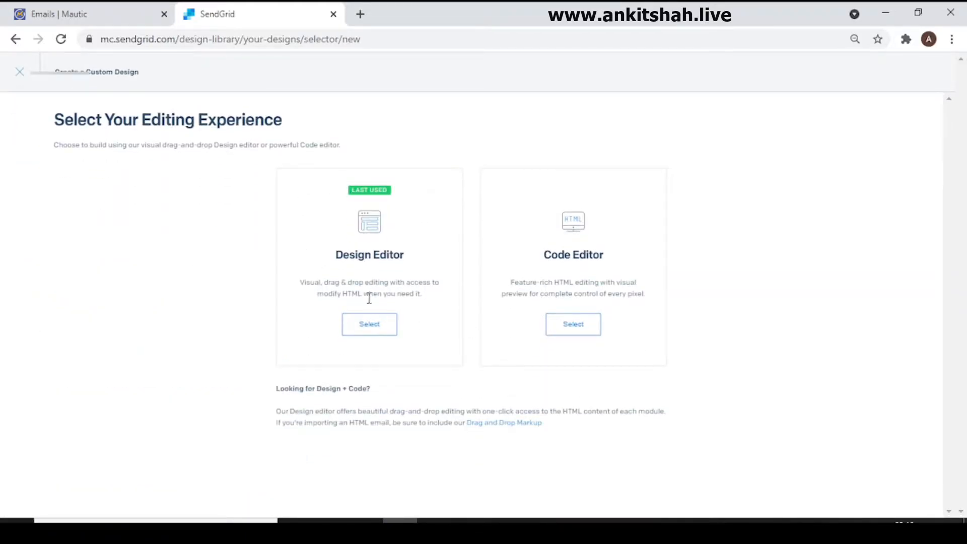
{"action": "left_click", "coordinate": [365, 333]}
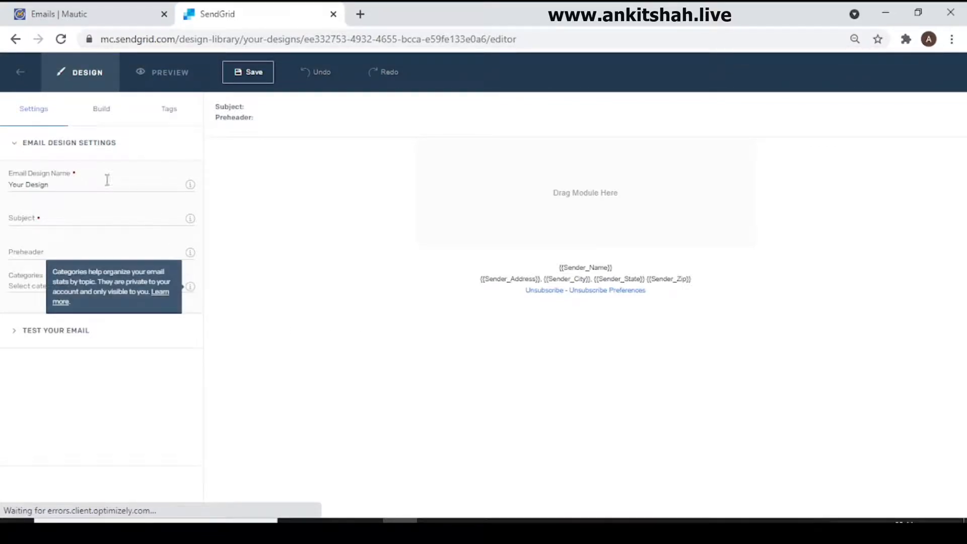
Step: Name the email design "Test Email" and set its subject to "Thanks contacting me"
{"action": "left_click", "coordinate": [164, 185]}
{"action": "key", "text": "ctrl+a"}
{"action": "key", "text": "BackSpace"}
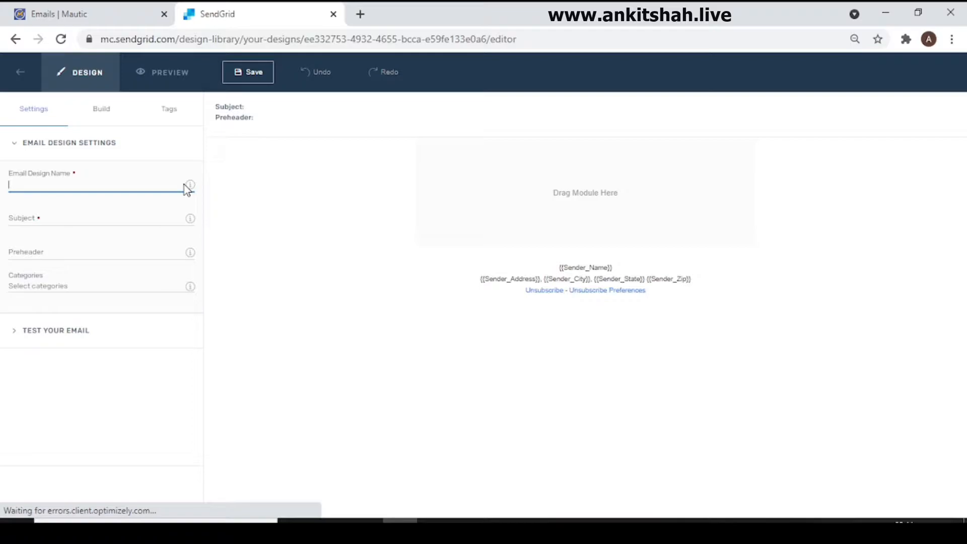
{"action": "key", "text": "ctrl+s"}
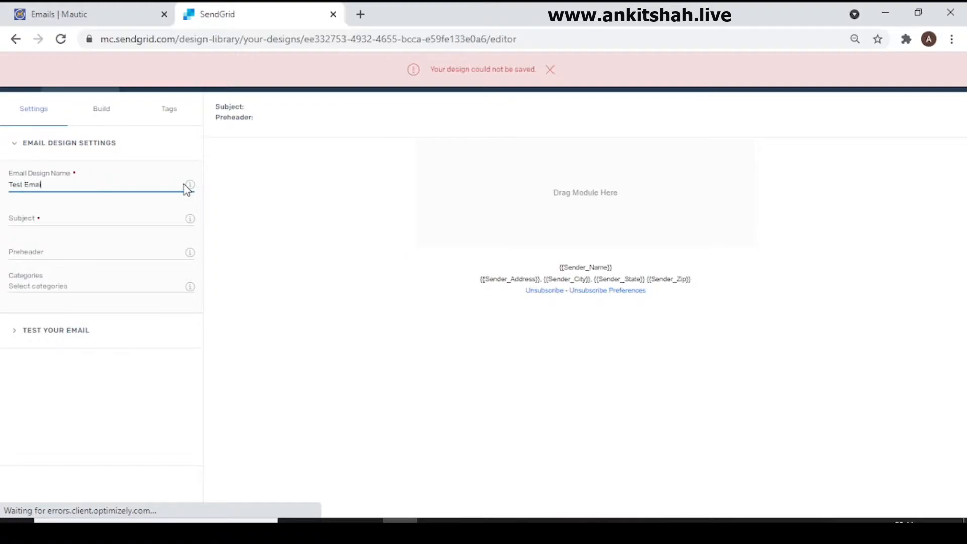
{"action": "key", "text": "Tab"}
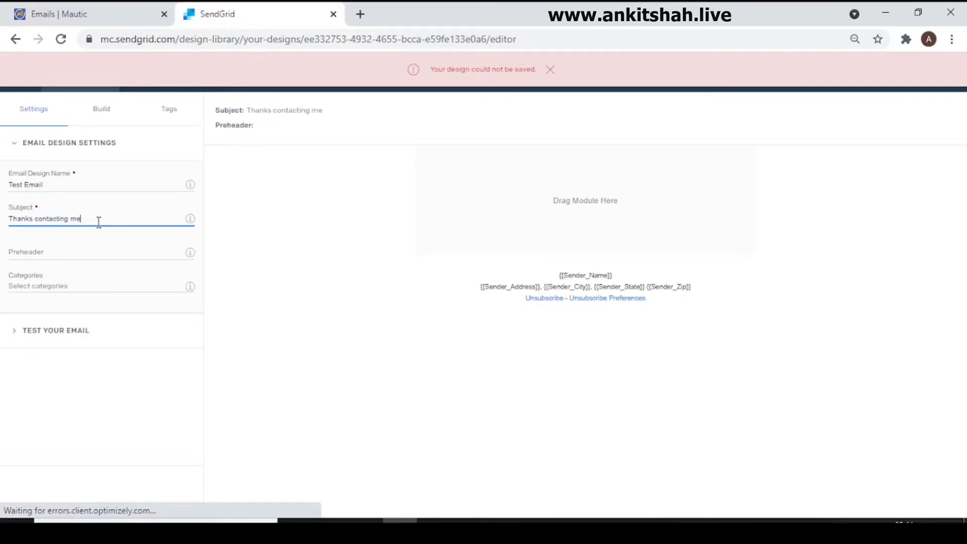
Step: Add an image module to the empty email and insert the Brain Training for Dogs picture from the image library
{"action": "left_click", "coordinate": [93, 119]}
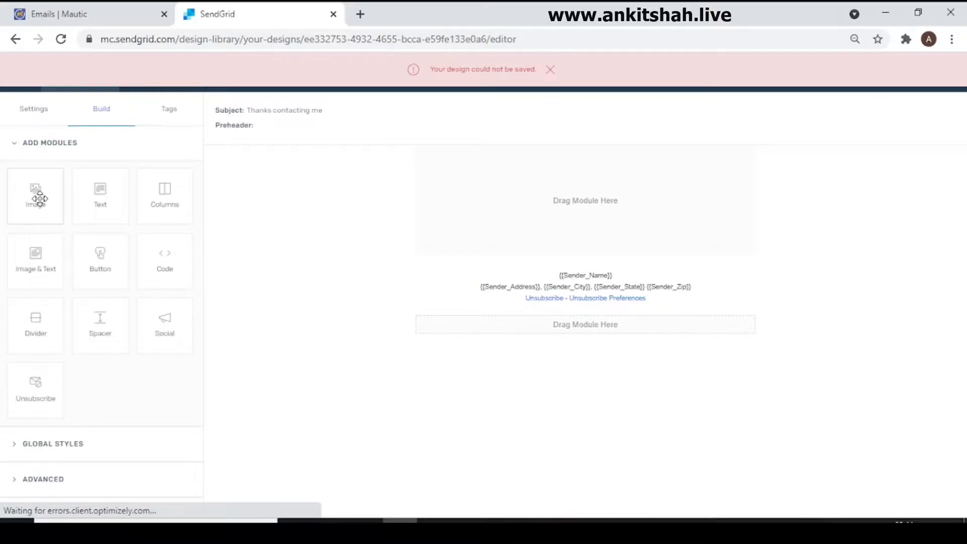
{"action": "left_click_drag", "start_coordinate": [39, 198], "coordinate": [648, 184]}
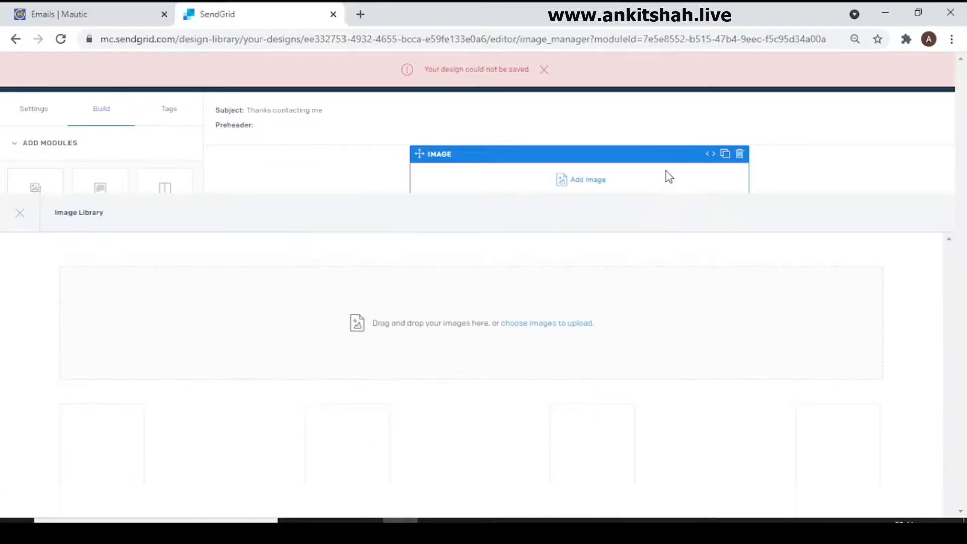
{"action": "left_click", "coordinate": [124, 317]}
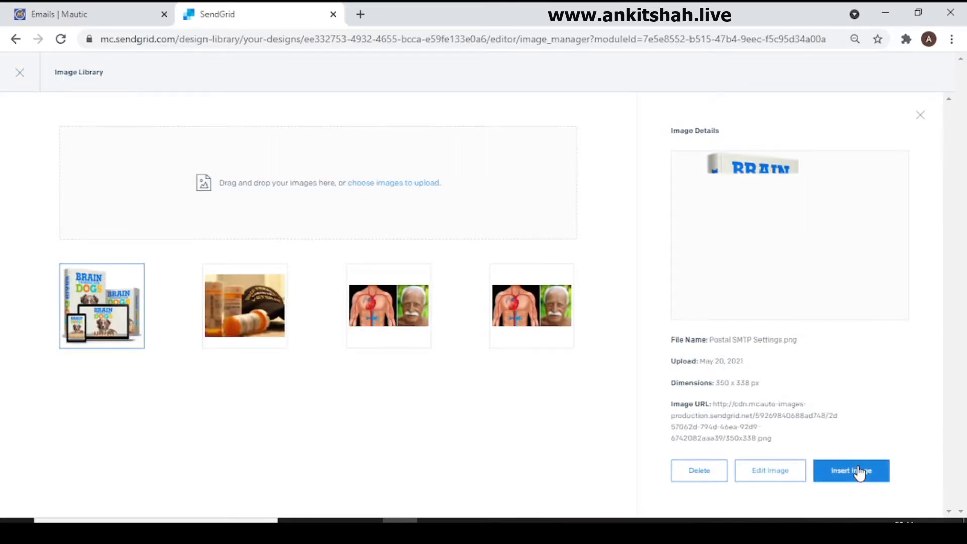
{"action": "left_click", "coordinate": [851, 471]}
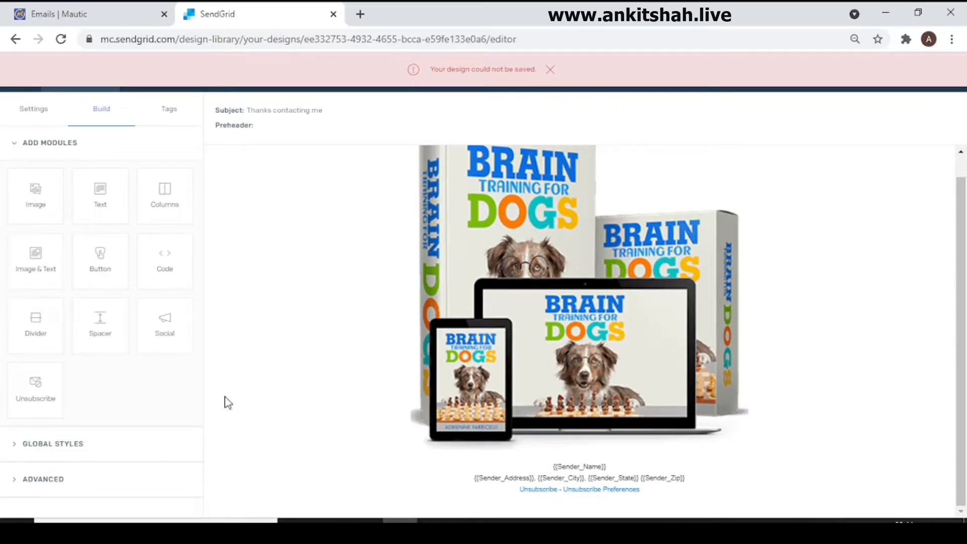
Step: Add a text module below the image and replace its placeholder text with "Brain Training for Dogs"
{"action": "left_click_drag", "start_coordinate": [77, 194], "coordinate": [602, 481]}
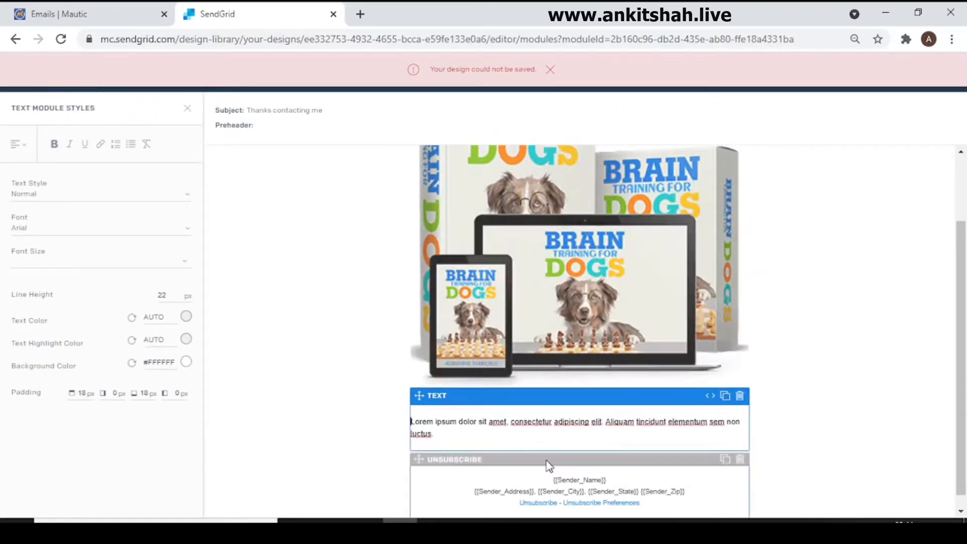
{"action": "triple_click", "coordinate": [566, 423]}
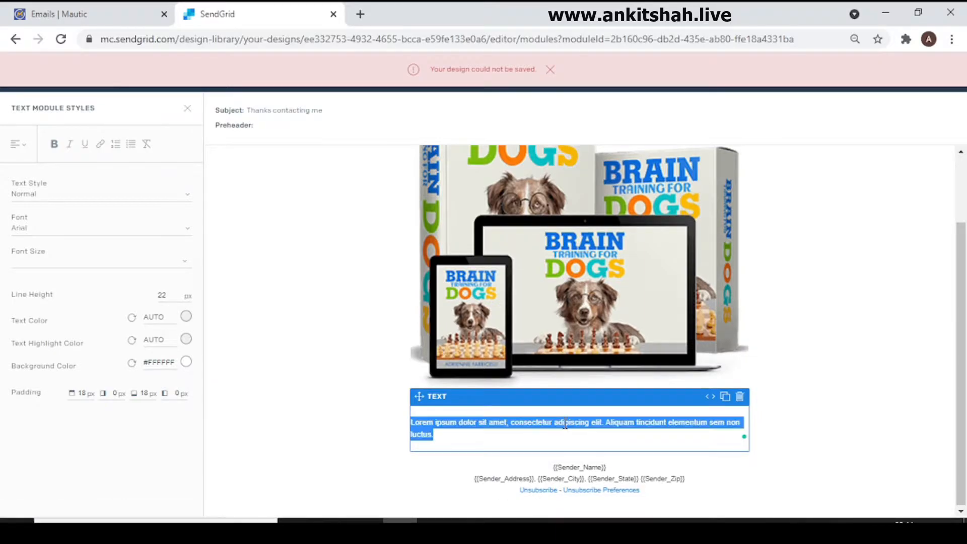
{"action": "type", "text": "Brain Training for Dogs"}
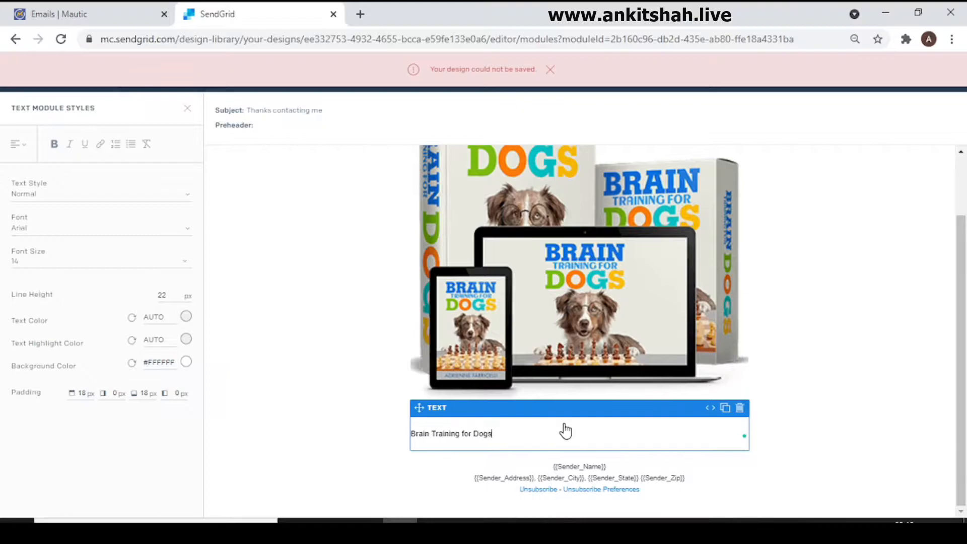
Step: Make the "Brain Training for Dogs" text bold and apply the Heading 1 style
{"action": "triple_click", "coordinate": [565, 432]}
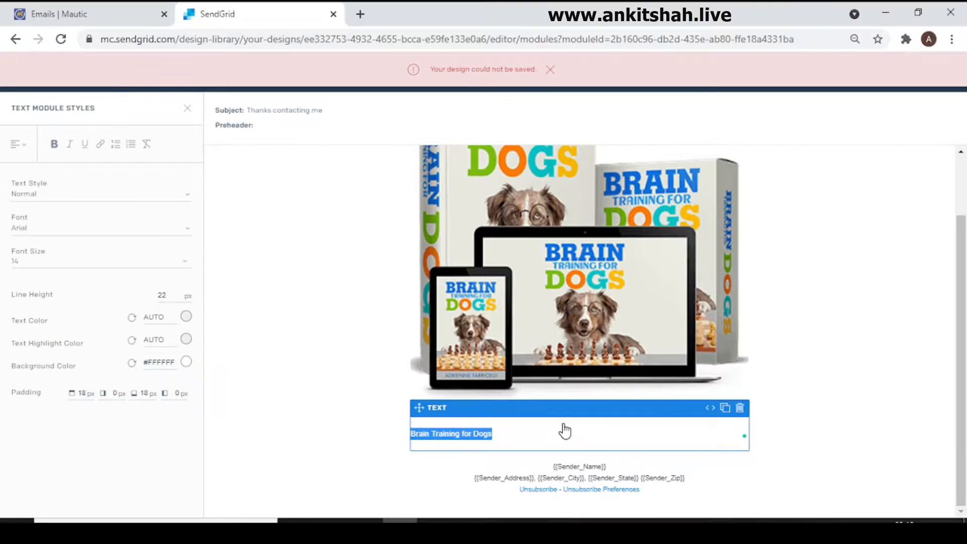
{"action": "key", "text": "ctrl+b"}
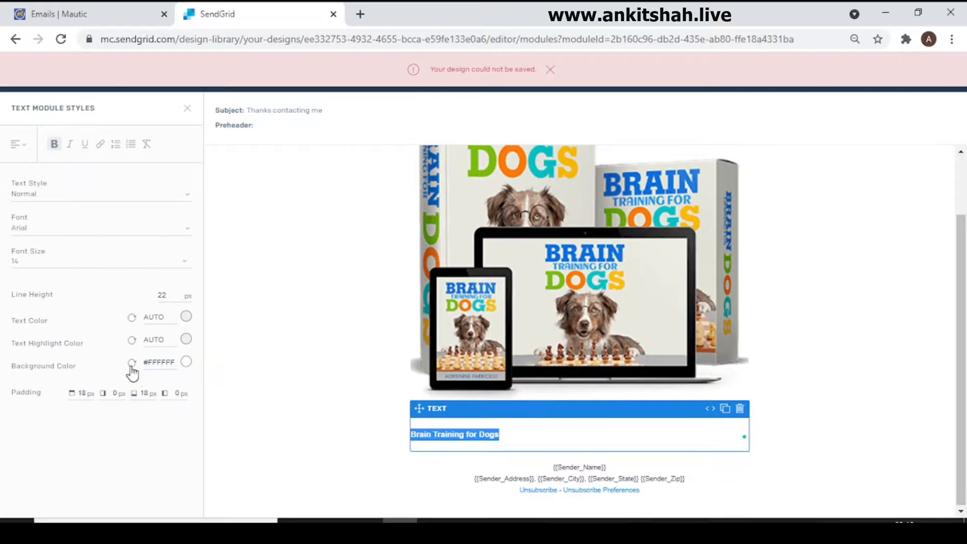
{"action": "left_click", "coordinate": [83, 197]}
{"action": "left_click", "coordinate": [87, 234]}
{"action": "left_click", "coordinate": [811, 395]}
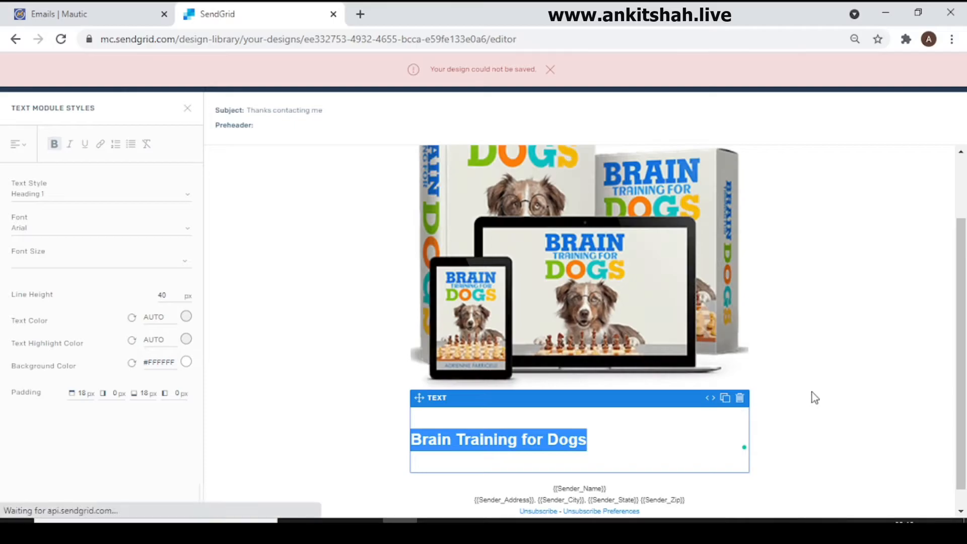
Step: Move the heading's text module above the image and center-align the heading
{"action": "left_click_drag", "start_coordinate": [423, 409], "coordinate": [406, 225]}
{"action": "triple_click", "coordinate": [451, 218]}
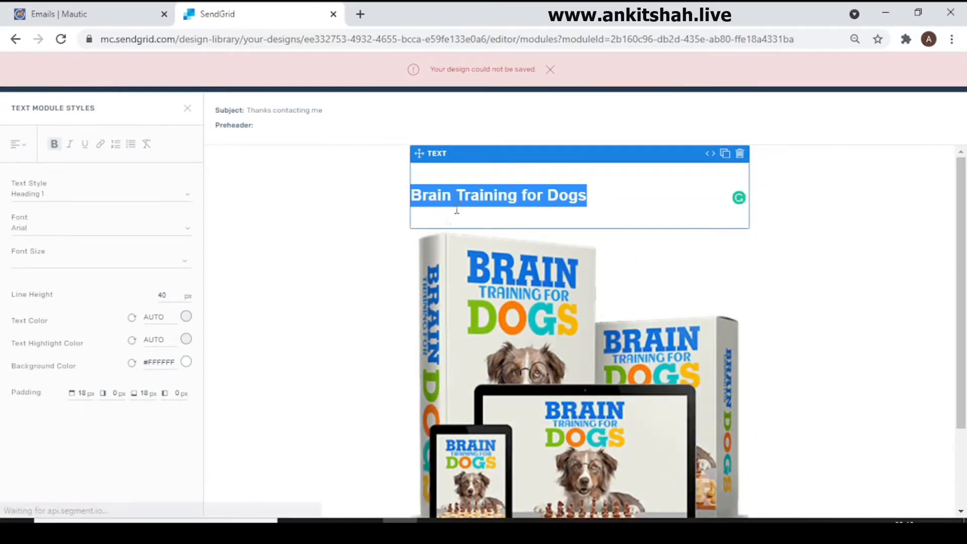
{"action": "left_click", "coordinate": [19, 145]}
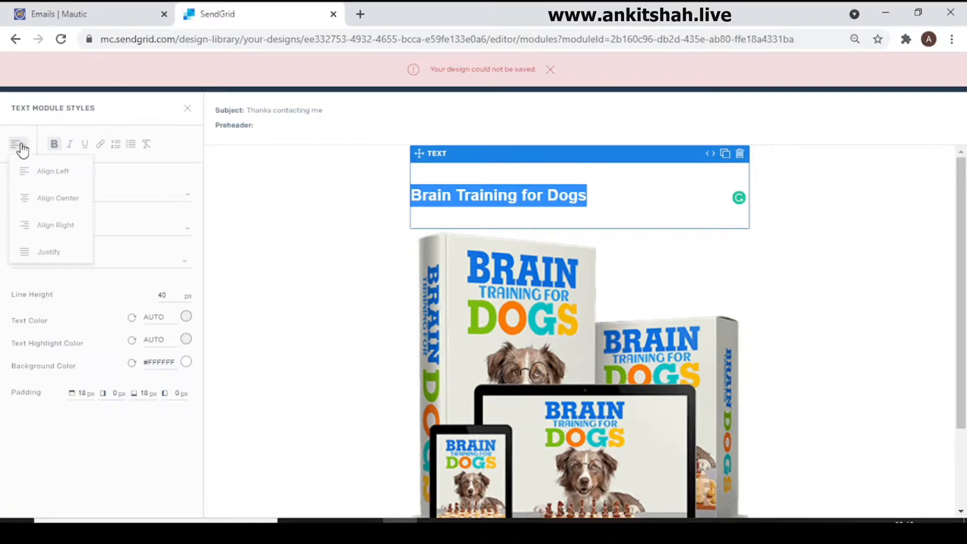
{"action": "left_click", "coordinate": [60, 201]}
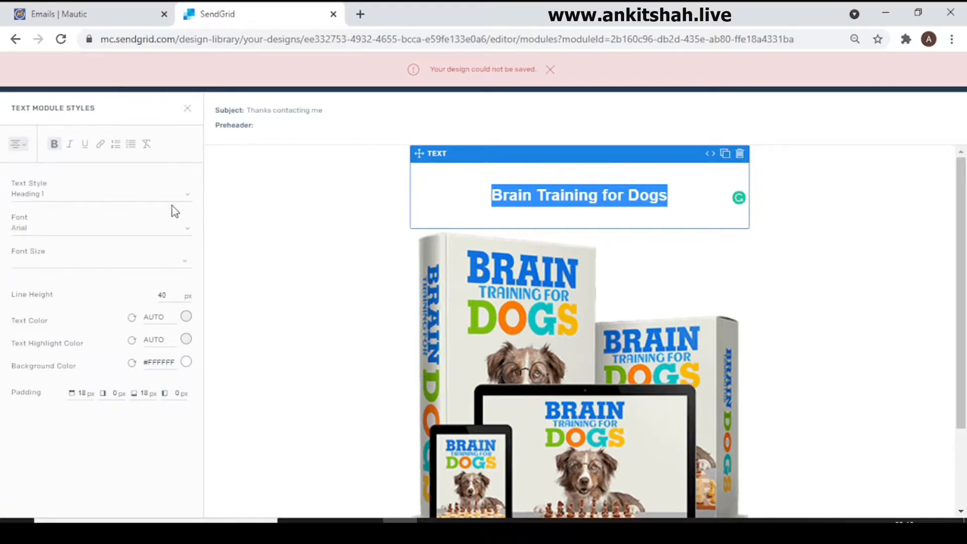
Step: Try to set the heading's font to Arial Black and its font size to 60
{"action": "left_click", "coordinate": [41, 255]}
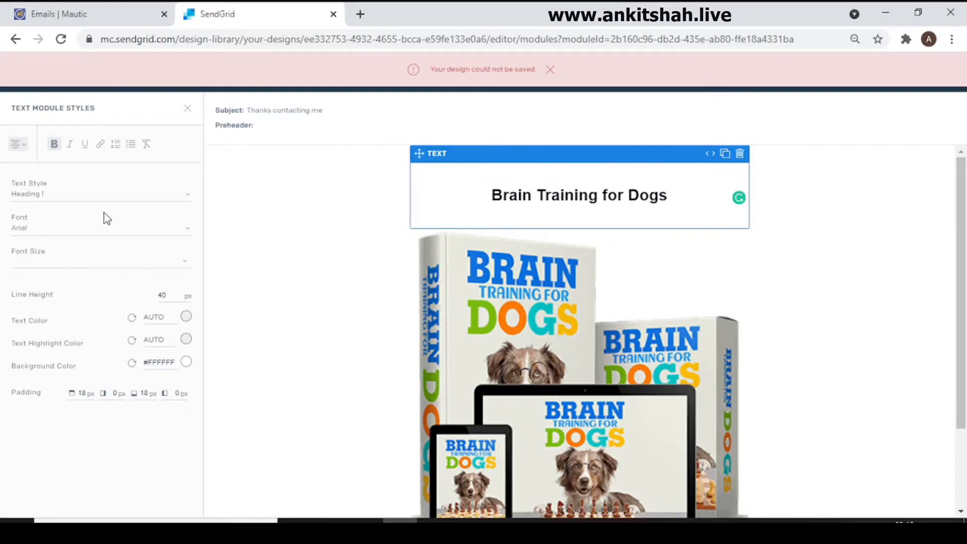
{"action": "left_click", "coordinate": [102, 229]}
{"action": "left_click", "coordinate": [102, 232]}
{"action": "left_click", "coordinate": [101, 232]}
{"action": "left_click", "coordinate": [98, 266]}
{"action": "left_click", "coordinate": [96, 264]}
{"action": "scroll", "coordinate": [101, 342], "scroll_direction": "down", "scroll_amount": 2}
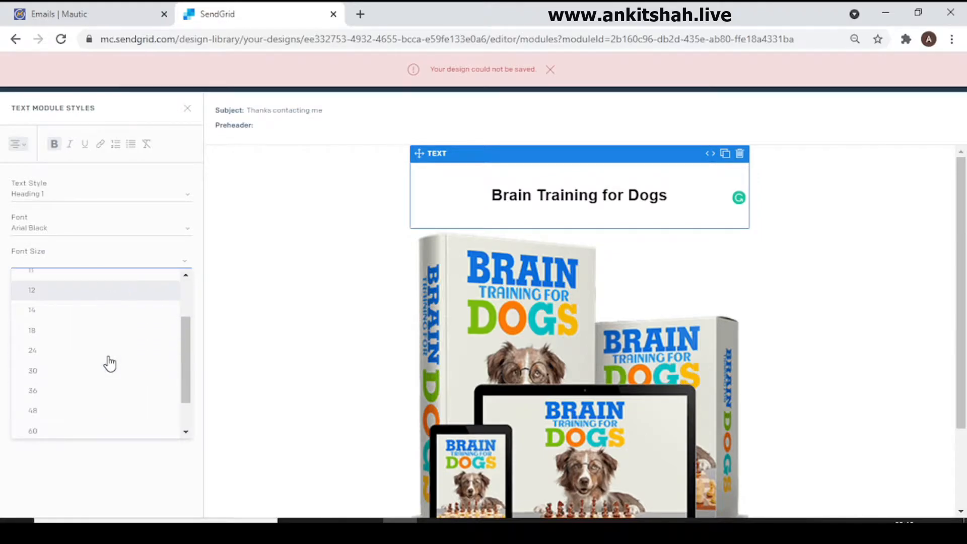
{"action": "left_click", "coordinate": [68, 431]}
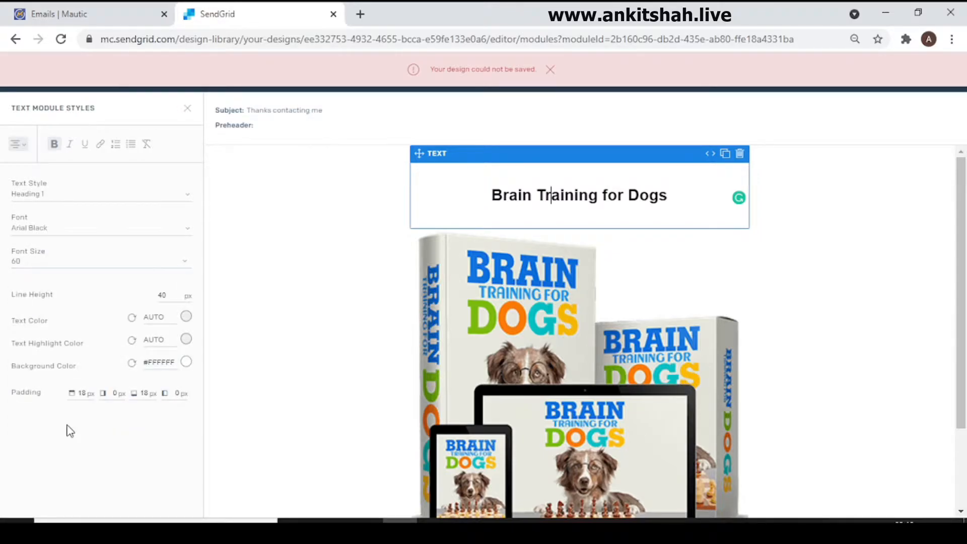
Step: Try font size 60 on the full heading text, and settle on 48
{"action": "triple_click", "coordinate": [531, 197]}
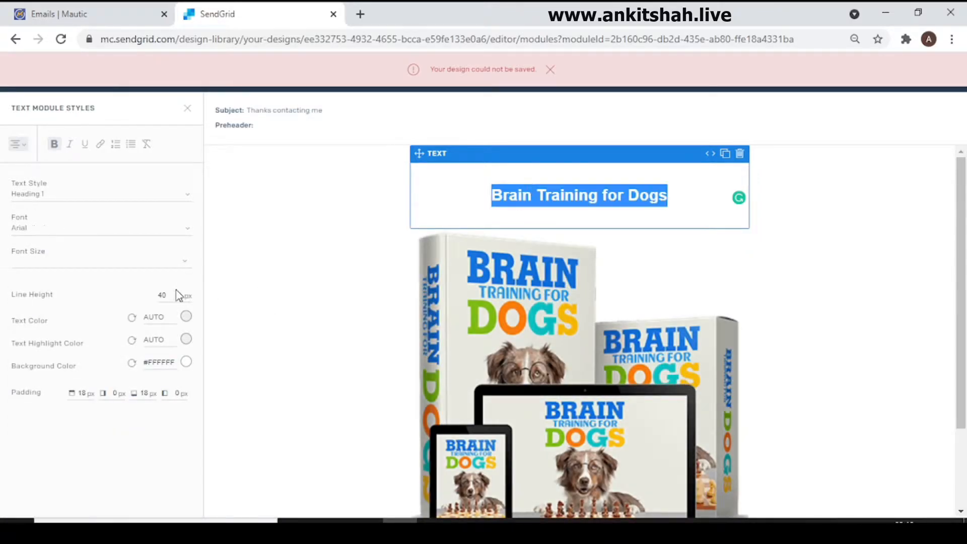
{"action": "left_click", "coordinate": [73, 255]}
{"action": "scroll", "coordinate": [68, 403], "scroll_direction": "down", "scroll_amount": 2}
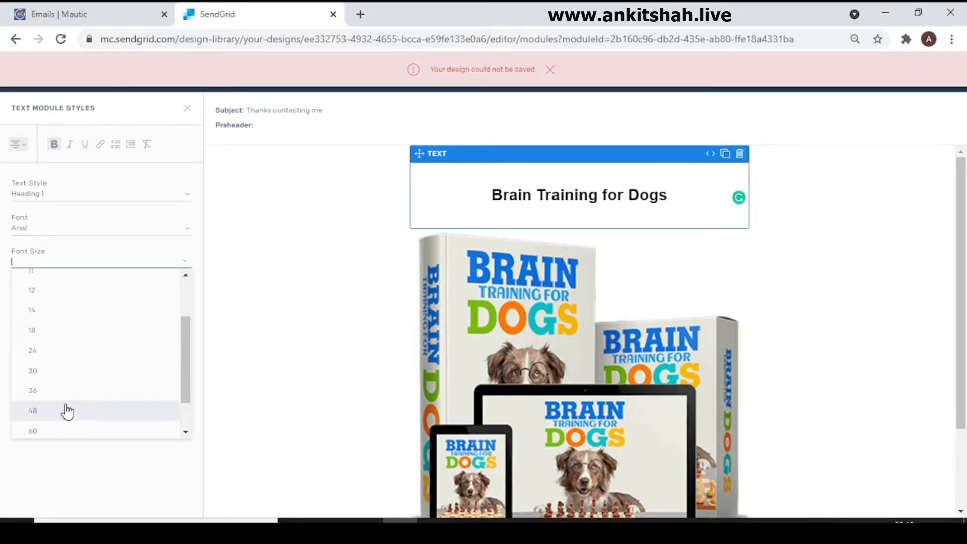
{"action": "left_click", "coordinate": [59, 431]}
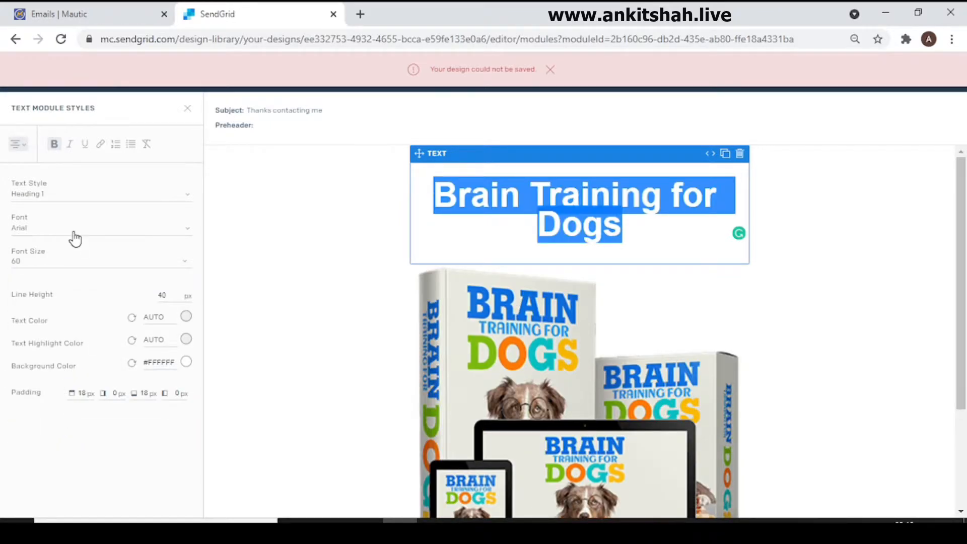
{"action": "left_click", "coordinate": [77, 264]}
{"action": "left_click", "coordinate": [81, 402]}
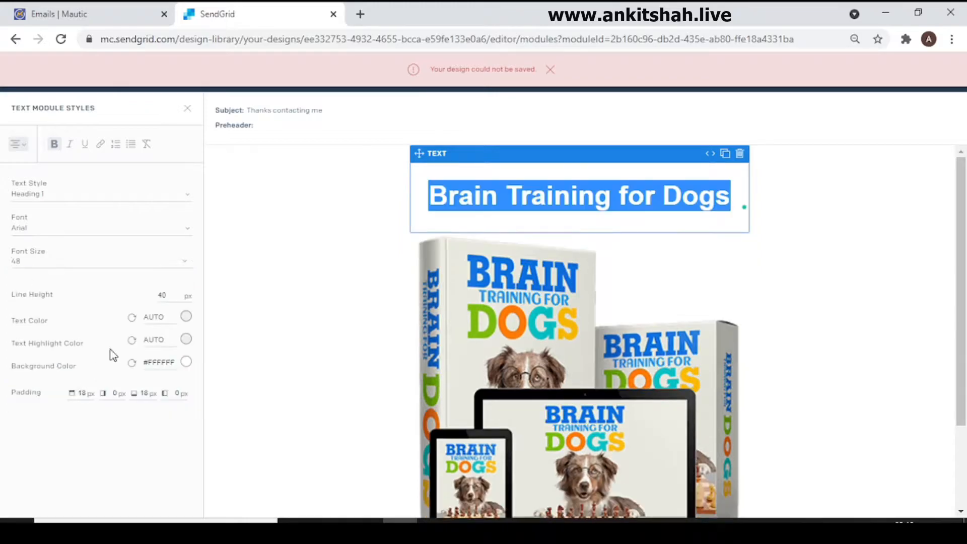
{"action": "left_click", "coordinate": [208, 290]}
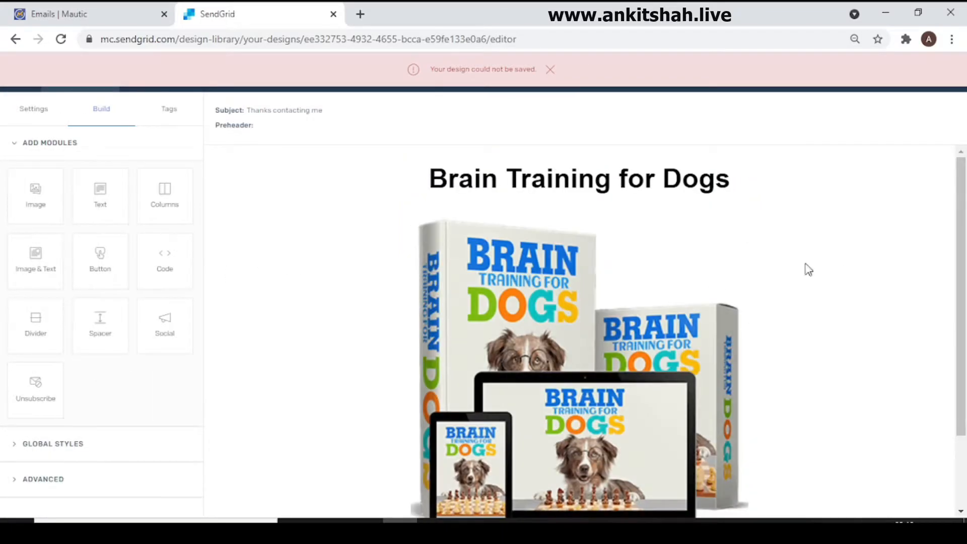
Step: Delete the Unsubscribe module below the image and confirm the deletion
{"action": "scroll", "coordinate": [769, 274], "scroll_direction": "down", "scroll_amount": 3}
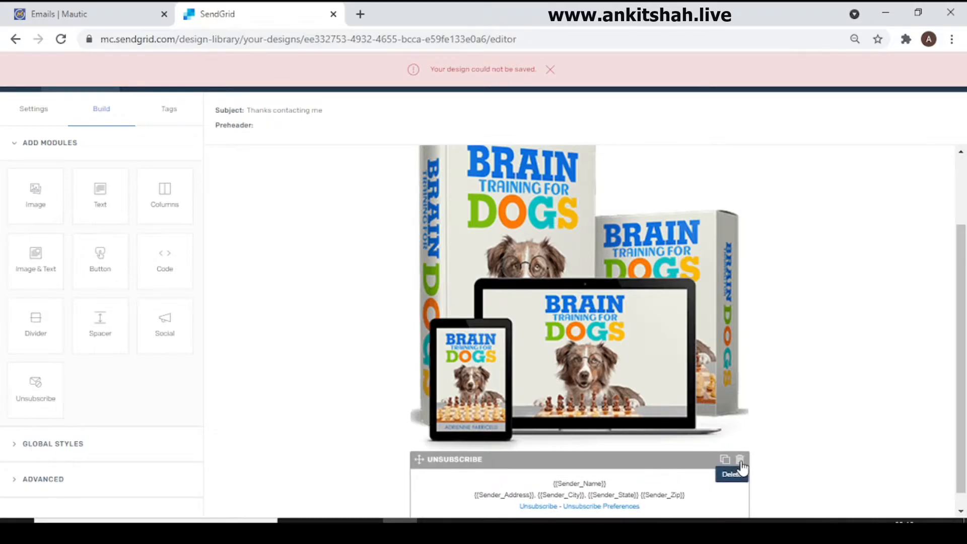
{"action": "left_click", "coordinate": [740, 460]}
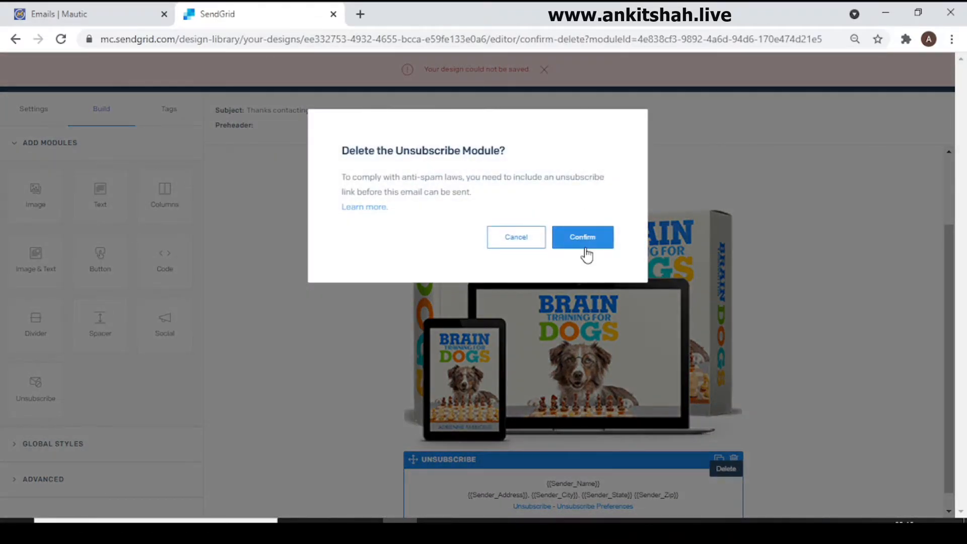
{"action": "left_click", "coordinate": [584, 252]}
Step: Add a text module between the heading and the image, and dismiss the save error banner
{"action": "left_click_drag", "start_coordinate": [76, 191], "coordinate": [641, 196]}
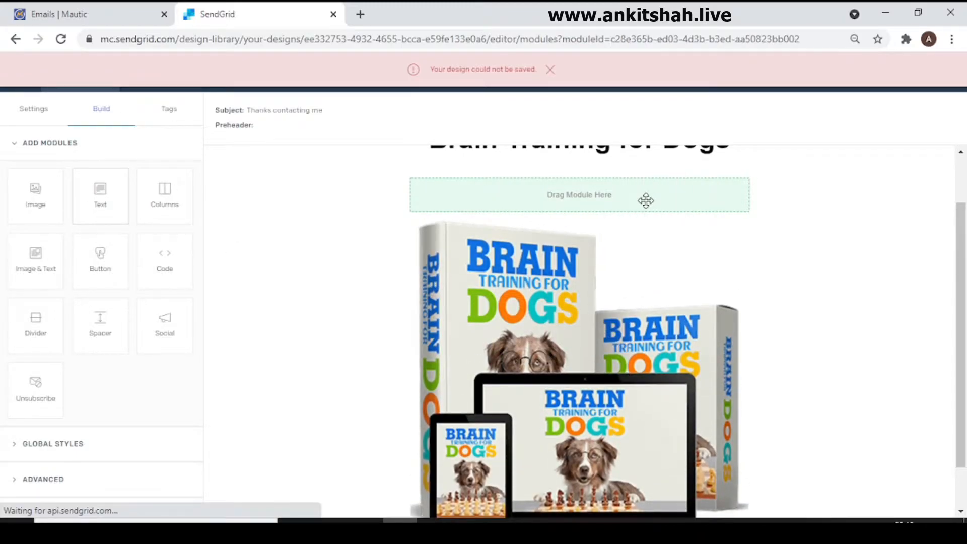
{"action": "left_click_drag", "start_coordinate": [961, 237], "coordinate": [947, 386]}
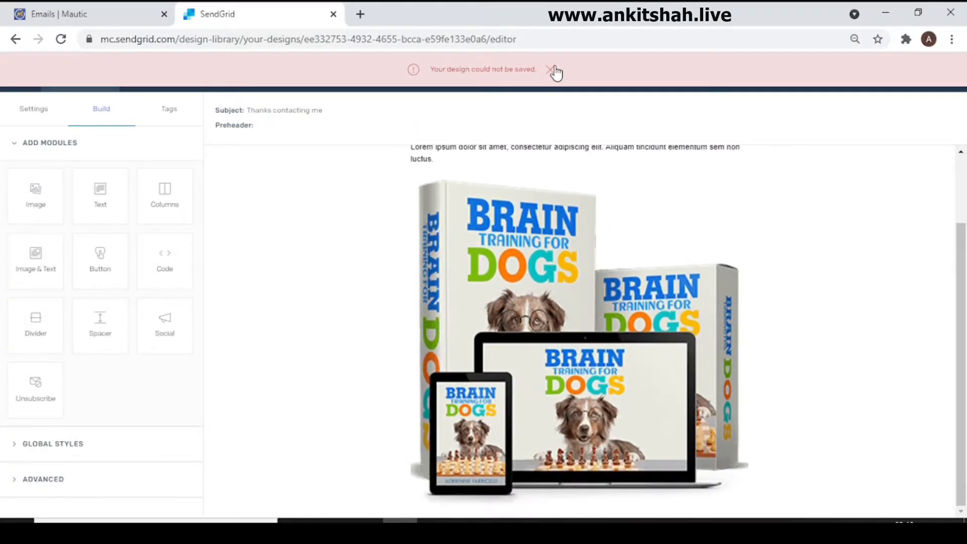
{"action": "left_click", "coordinate": [555, 71]}
Step: Move the image module above the new text module, directly under the heading
{"action": "left_click", "coordinate": [432, 173]}
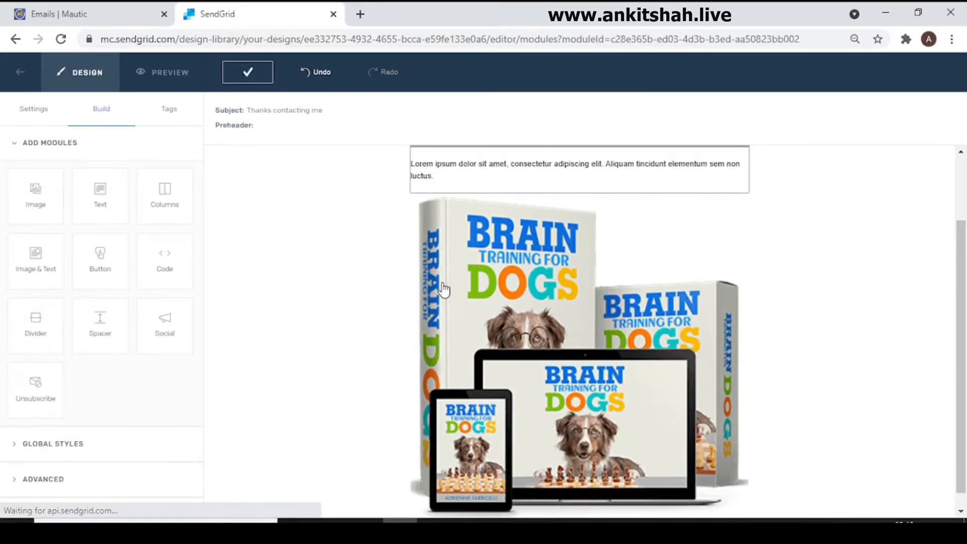
{"action": "left_click_drag", "start_coordinate": [420, 289], "coordinate": [425, 235]}
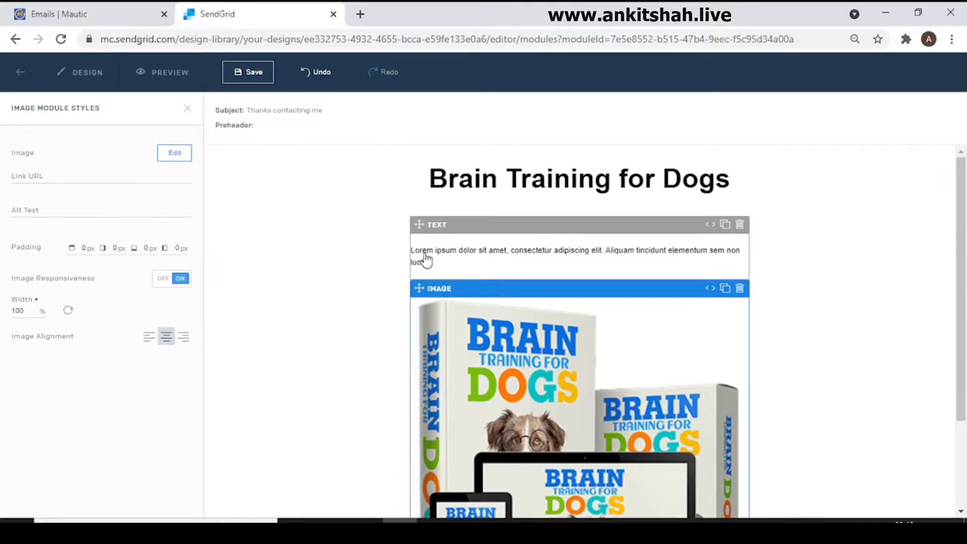
{"action": "left_click_drag", "start_coordinate": [425, 284], "coordinate": [443, 253]}
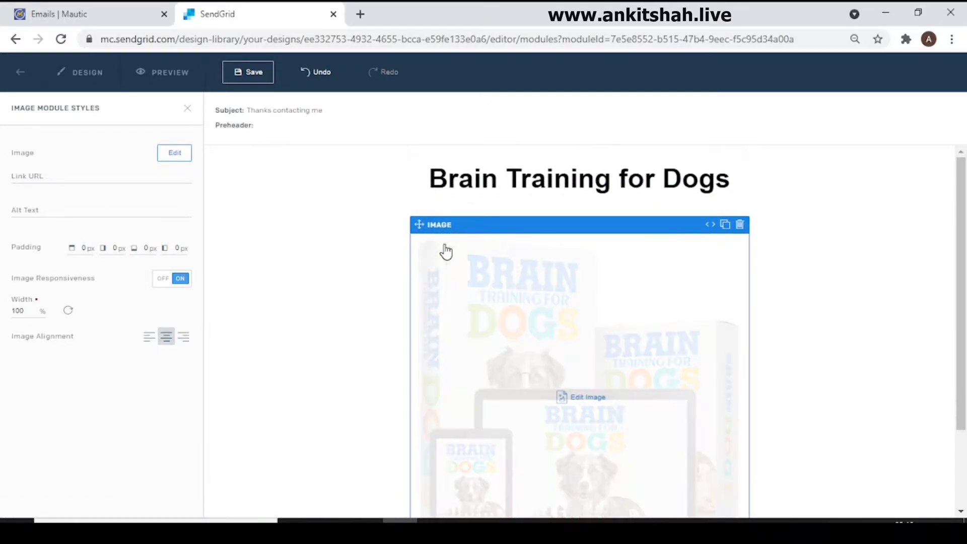
Step: Replace the placeholder text below the image with {unsubscribe_url} and centre-align it
{"action": "scroll", "coordinate": [705, 306], "scroll_direction": "down", "scroll_amount": 3}
{"action": "left_click", "coordinate": [624, 487]}
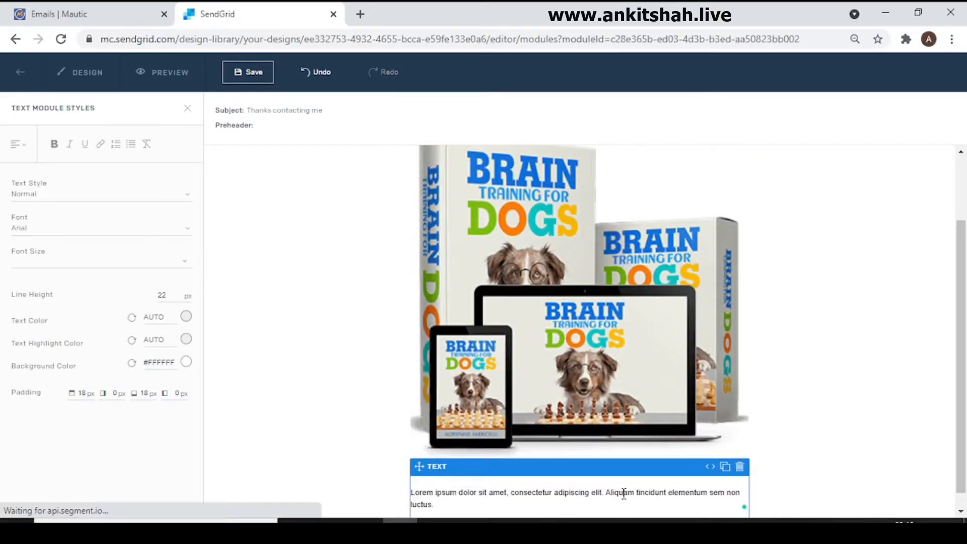
{"action": "triple_click", "coordinate": [625, 491]}
{"action": "type", "text": "d"}
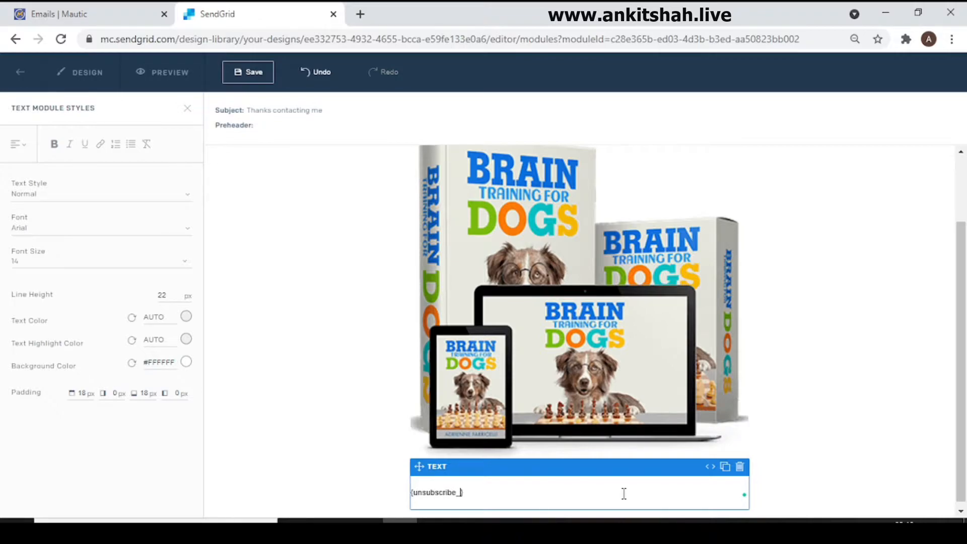
{"action": "key", "text": "ctrl+a"}
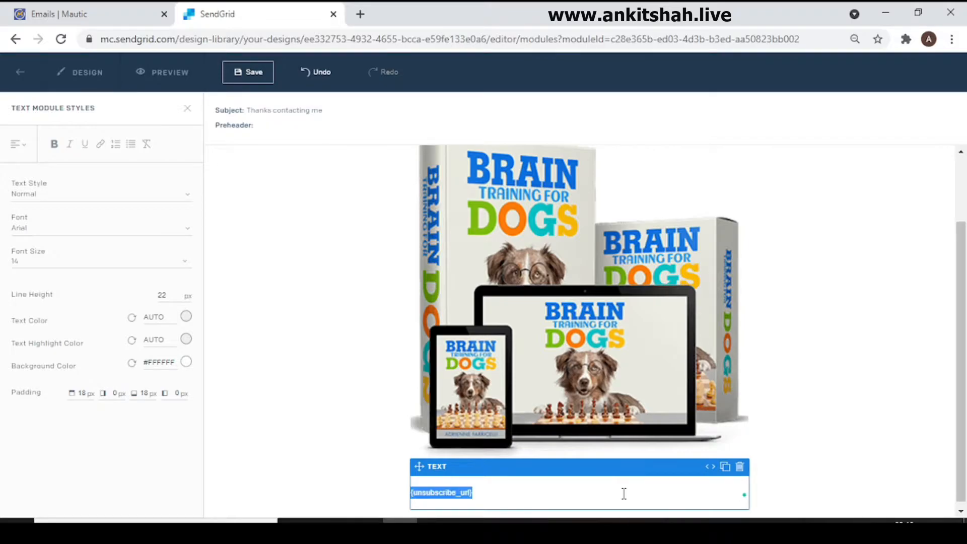
{"action": "left_click", "coordinate": [18, 144]}
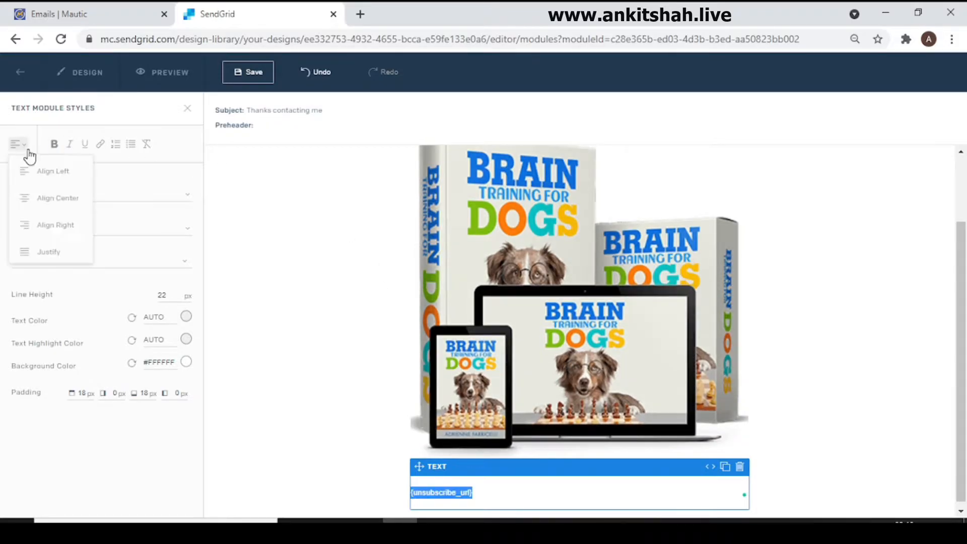
{"action": "left_click", "coordinate": [71, 205]}
{"action": "left_click", "coordinate": [365, 420]}
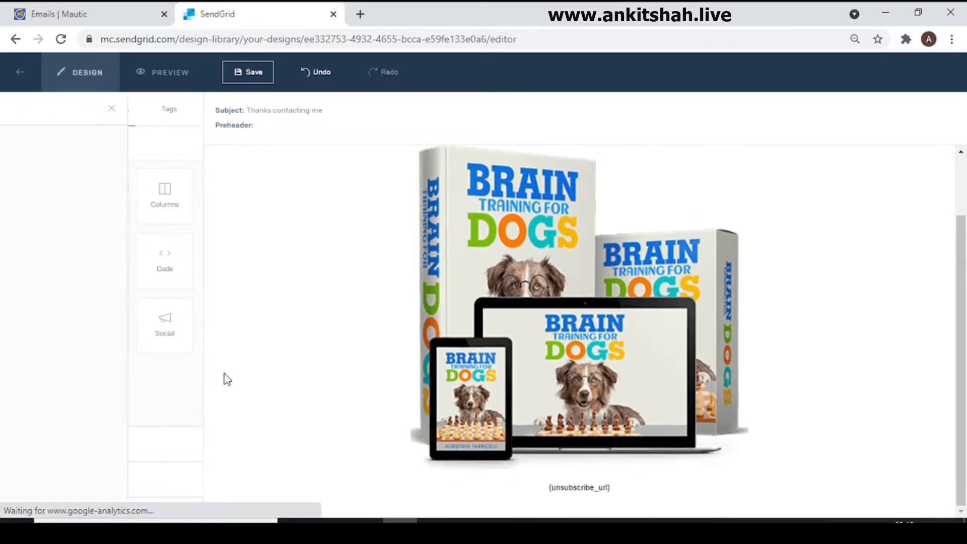
{"action": "left_click_drag", "start_coordinate": [962, 345], "coordinate": [958, 234]}
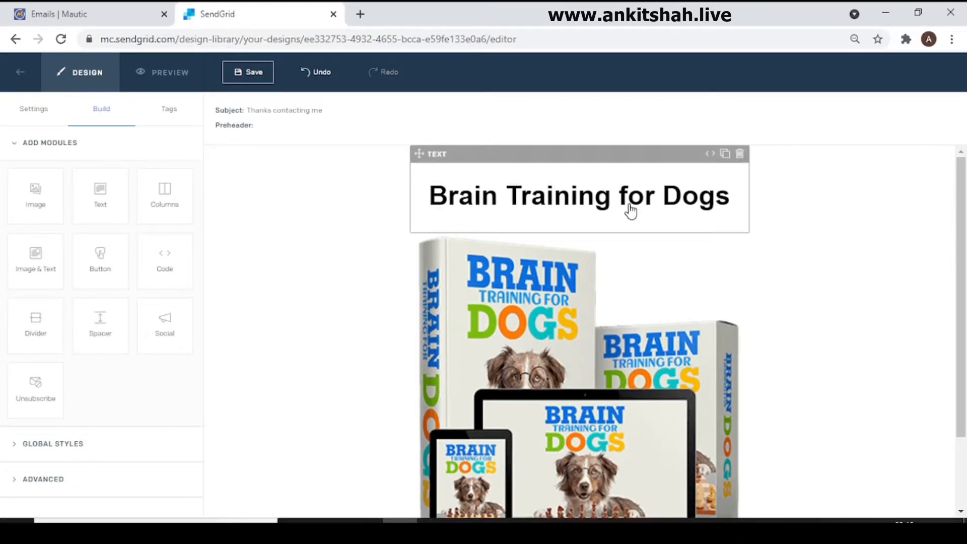
{"action": "left_click_drag", "start_coordinate": [962, 200], "coordinate": [961, 272]}
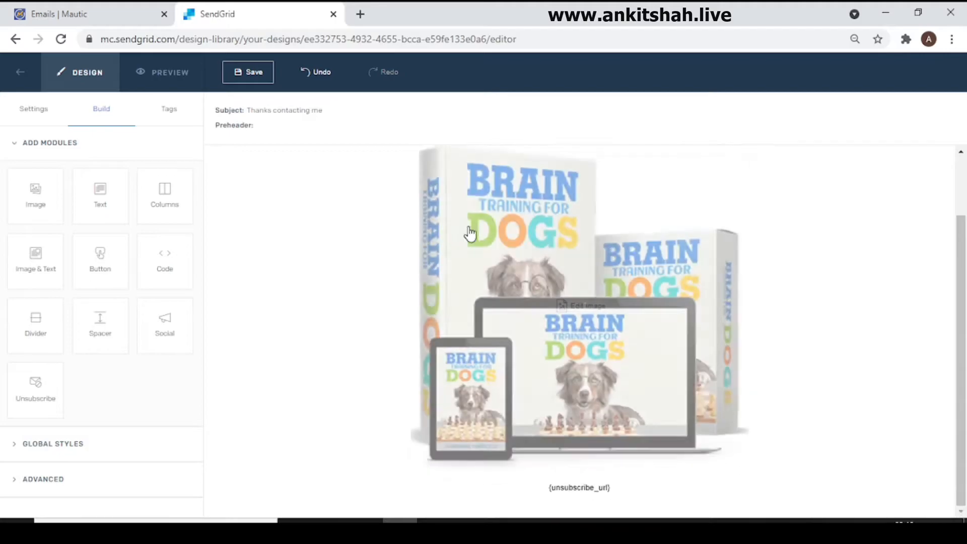
{"action": "left_click", "coordinate": [506, 312]}
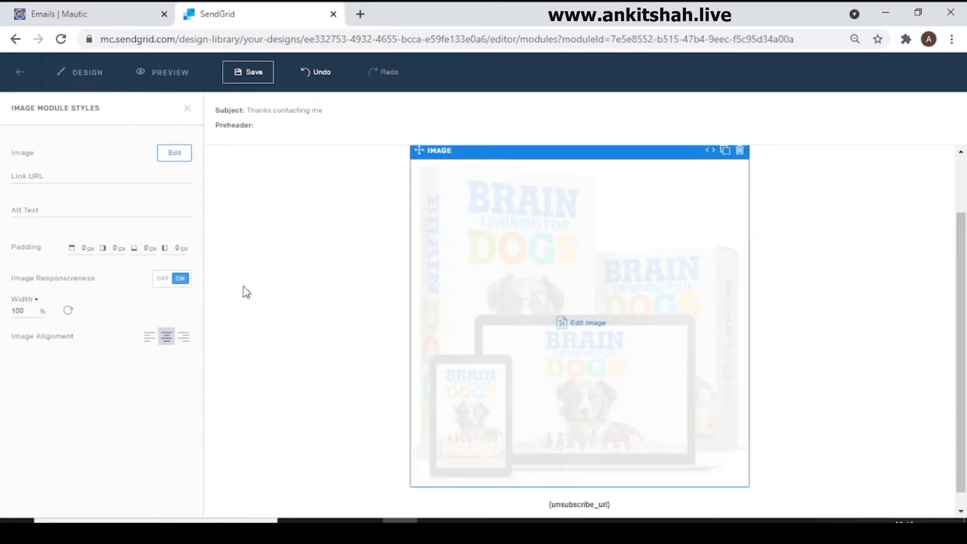
{"action": "left_click", "coordinate": [147, 175]}
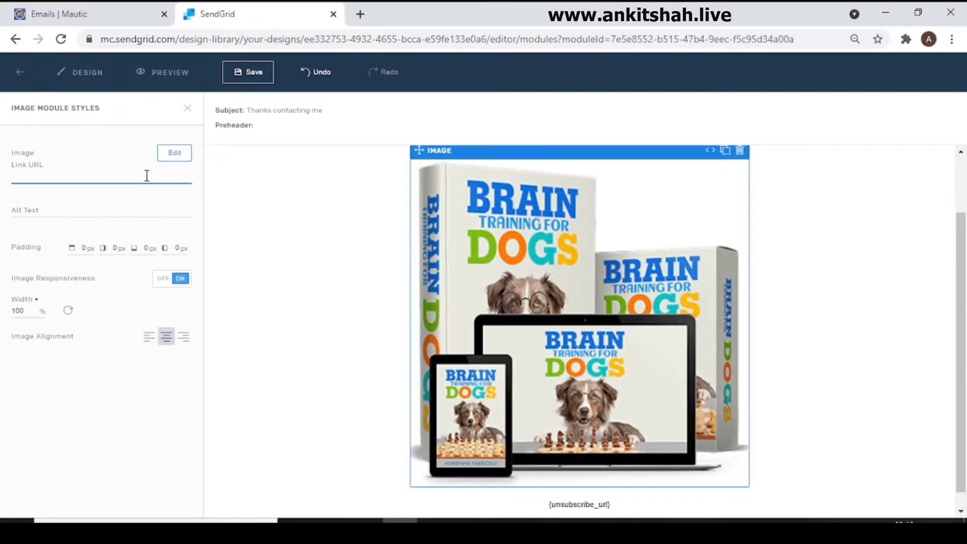
{"action": "type", "text": "d"}
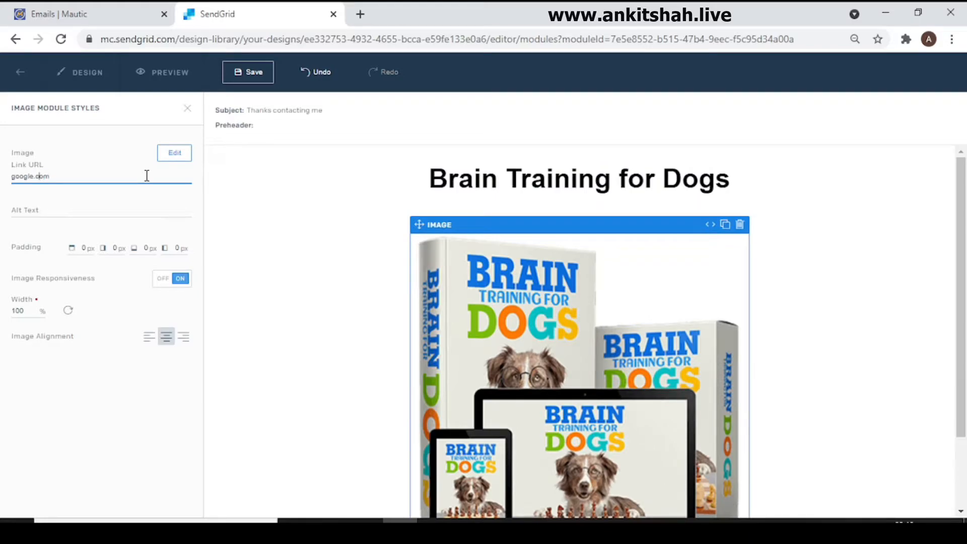
{"action": "type", "text": "www."}
{"action": "left_click", "coordinate": [294, 264]}
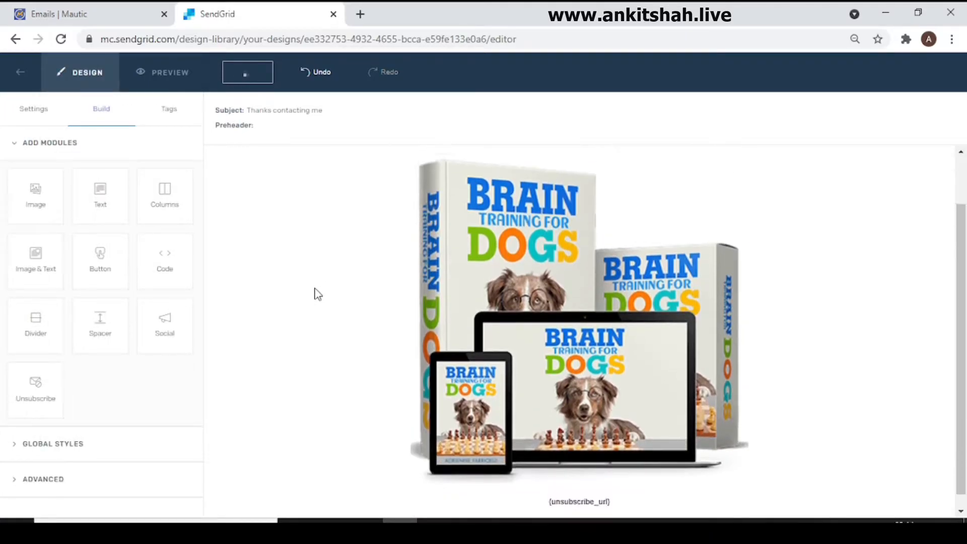
Step: Export the email design as HTML and open the downloaded file in the browser
{"action": "scroll", "coordinate": [604, 331], "scroll_direction": "down", "scroll_amount": 1}
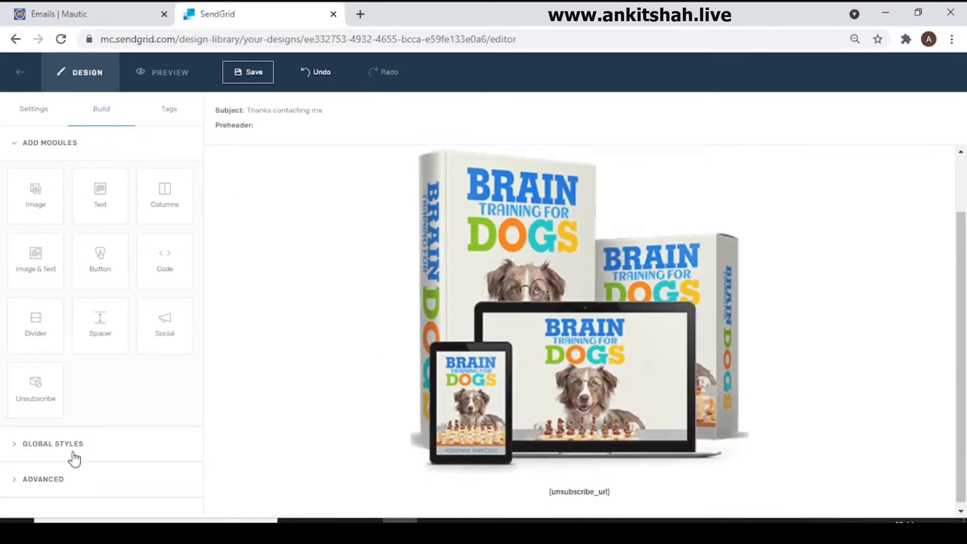
{"action": "left_click", "coordinate": [54, 483]}
{"action": "scroll", "coordinate": [91, 444], "scroll_direction": "down", "scroll_amount": 1}
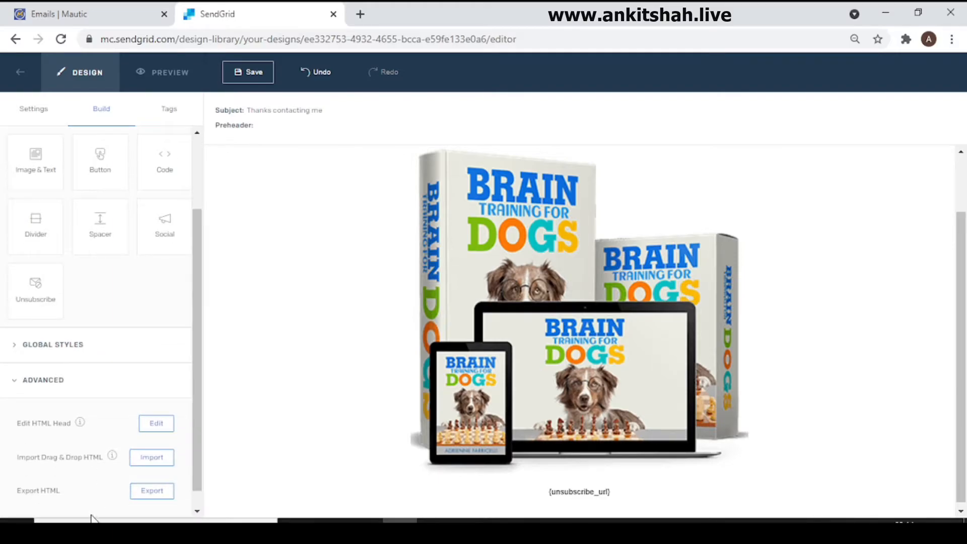
{"action": "left_click", "coordinate": [152, 496]}
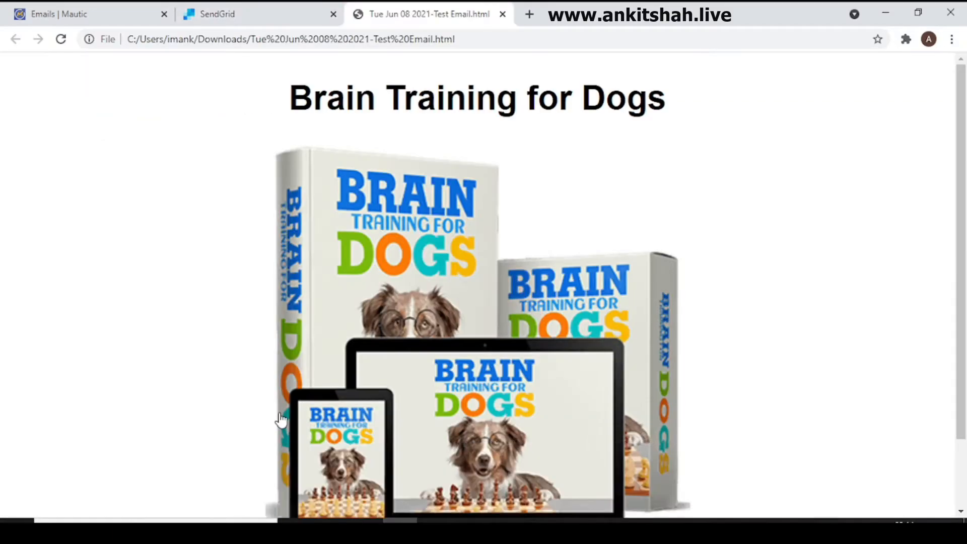
Step: Check the exported page down to the unsubscribe token, open its source code and copy all of it
{"action": "scroll", "coordinate": [949, 261], "scroll_direction": "down", "scroll_amount": 3}
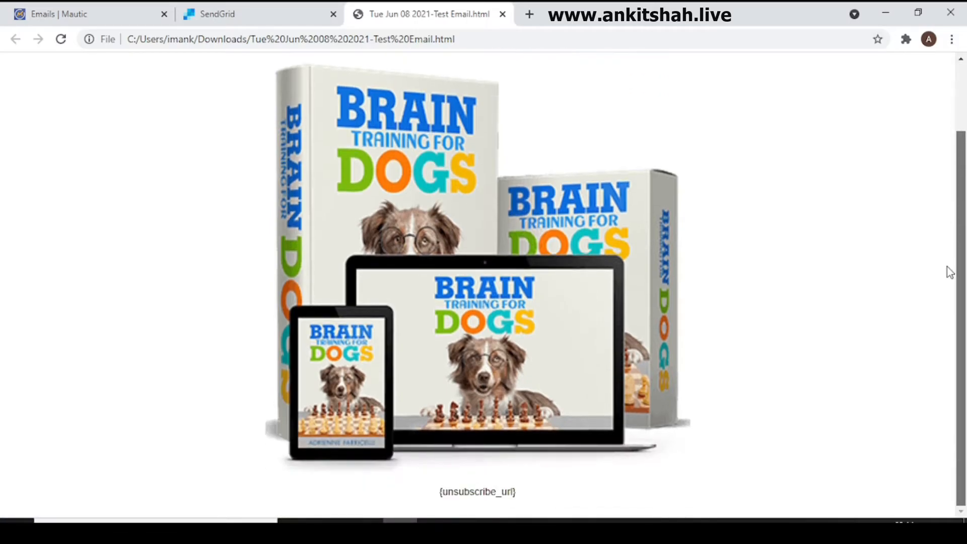
{"action": "left_click_drag", "start_coordinate": [948, 296], "coordinate": [960, 66]}
{"action": "scroll", "coordinate": [957, 296], "scroll_direction": "up", "scroll_amount": 2}
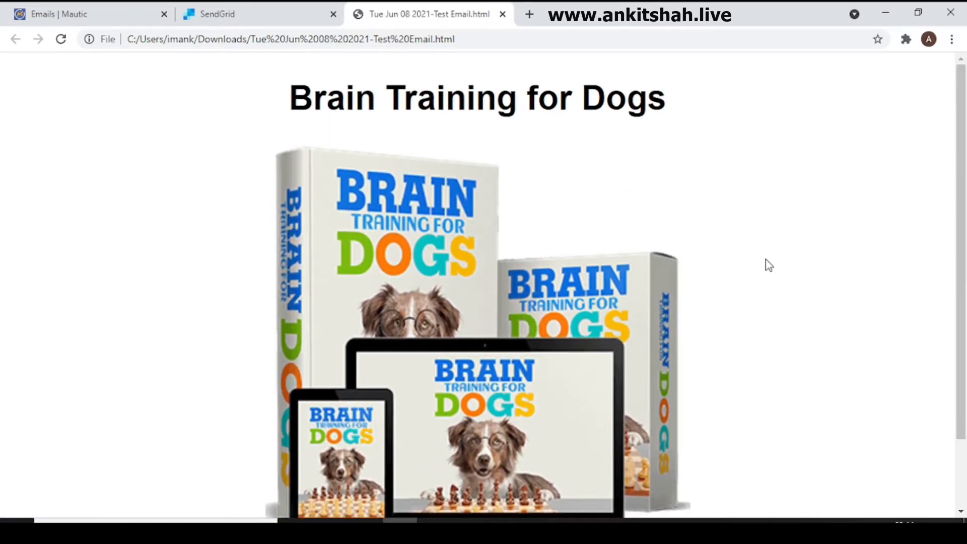
{"action": "key", "text": "ctrl+u"}
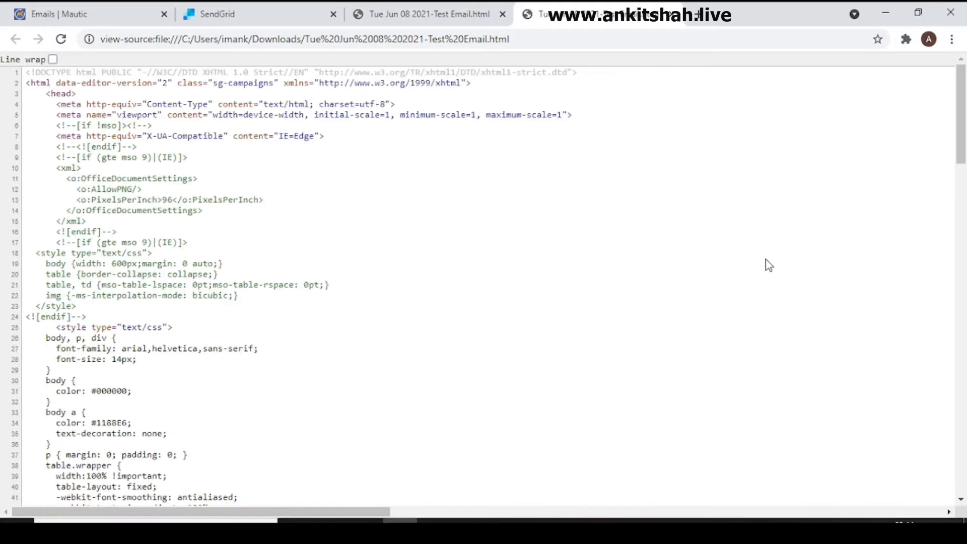
{"action": "left_click_drag", "start_coordinate": [962, 141], "coordinate": [965, 106]}
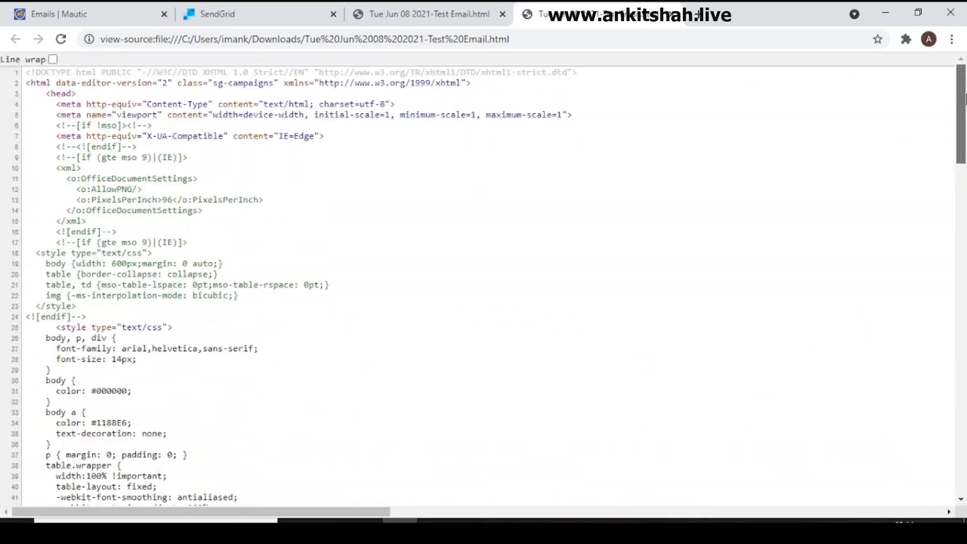
{"action": "key", "text": "ctrl+a"}
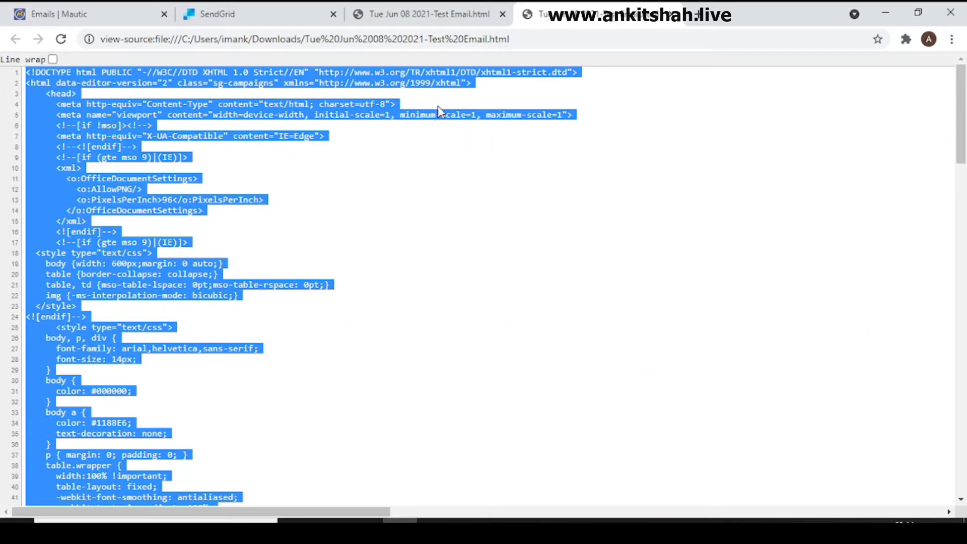
Step: Switch to Mautic and create a new segment email with the Code Mode theme
{"action": "left_click", "coordinate": [65, 10]}
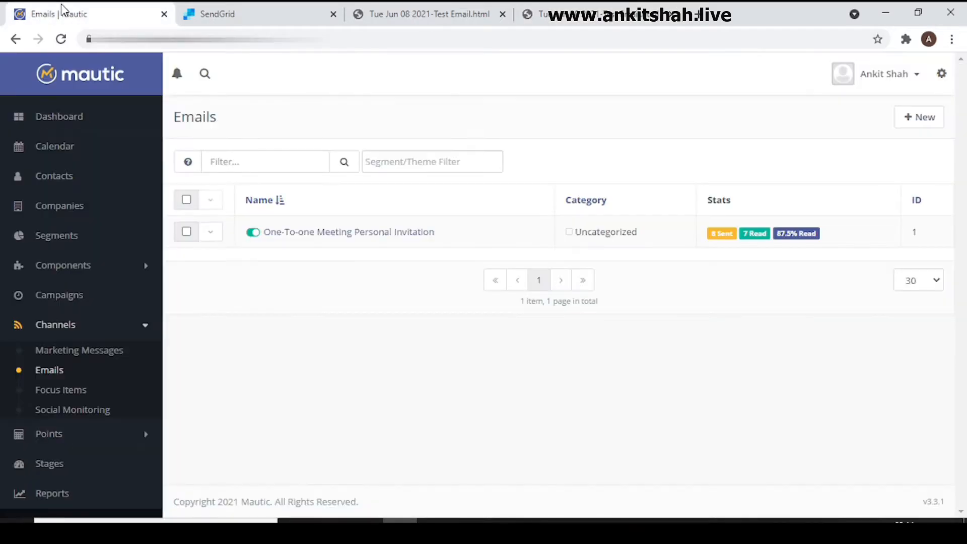
{"action": "left_click", "coordinate": [933, 121]}
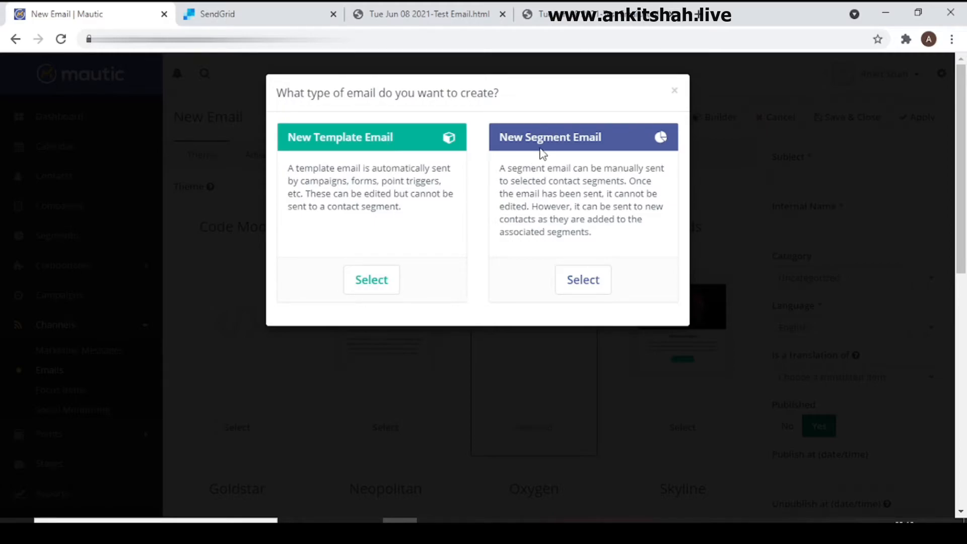
{"action": "left_click", "coordinate": [584, 280]}
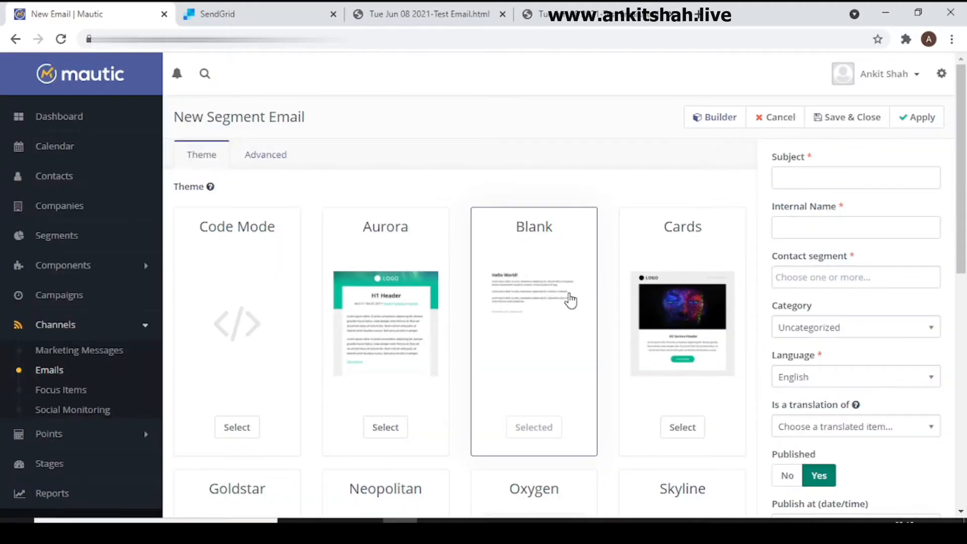
{"action": "left_click", "coordinate": [237, 428]}
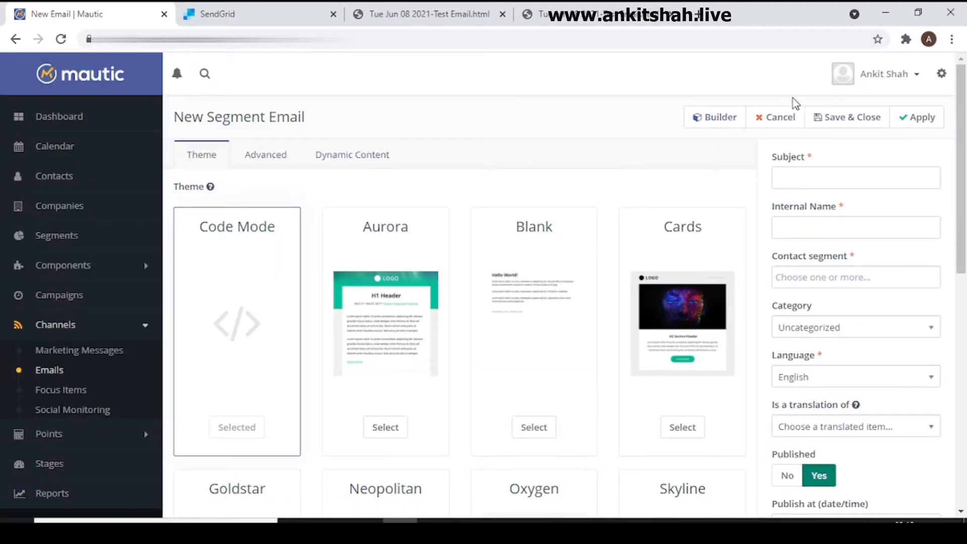
Step: Replace all the default code in the email builder with the copied HTML, check the preview and close the builder
{"action": "left_click", "coordinate": [712, 120]}
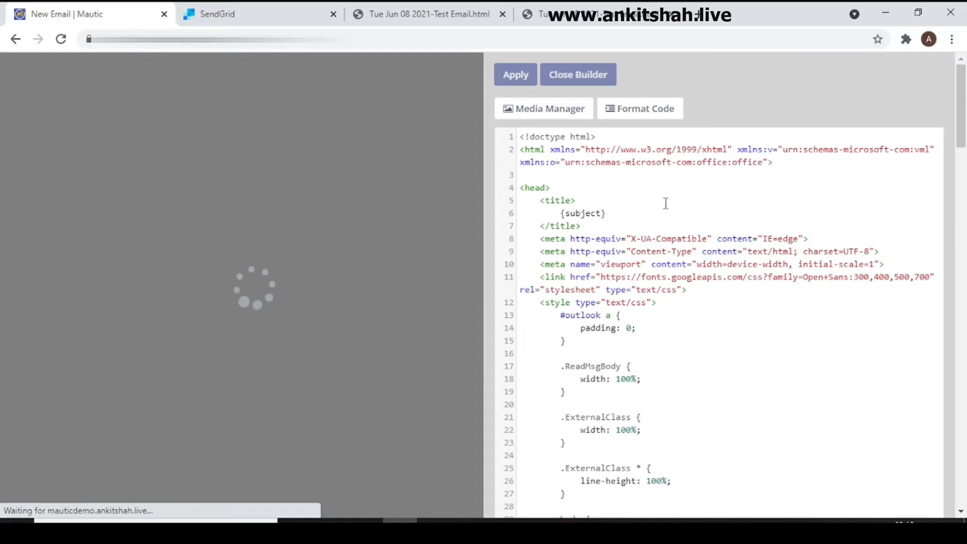
{"action": "key", "text": "ctrl+a"}
{"action": "key", "text": "Delete"}
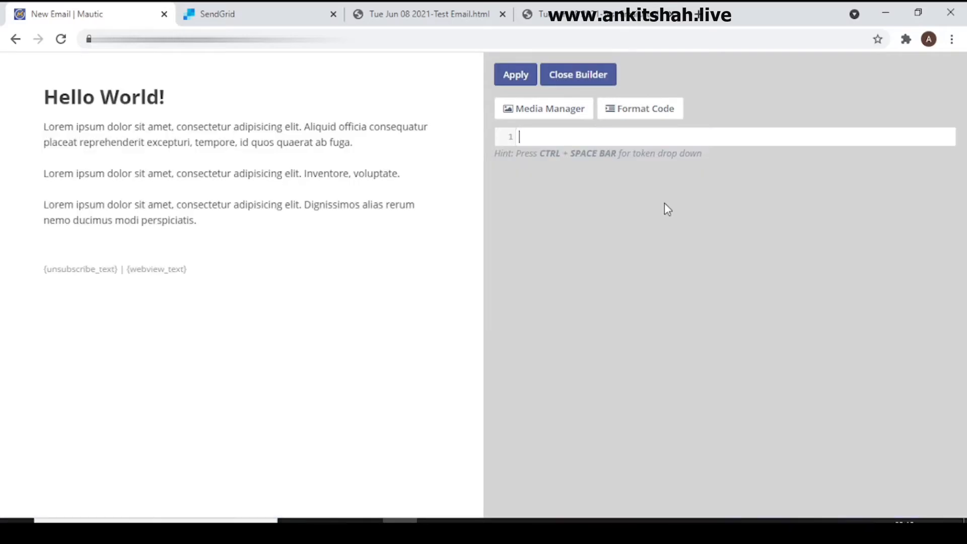
{"action": "key", "text": "ctrl+v"}
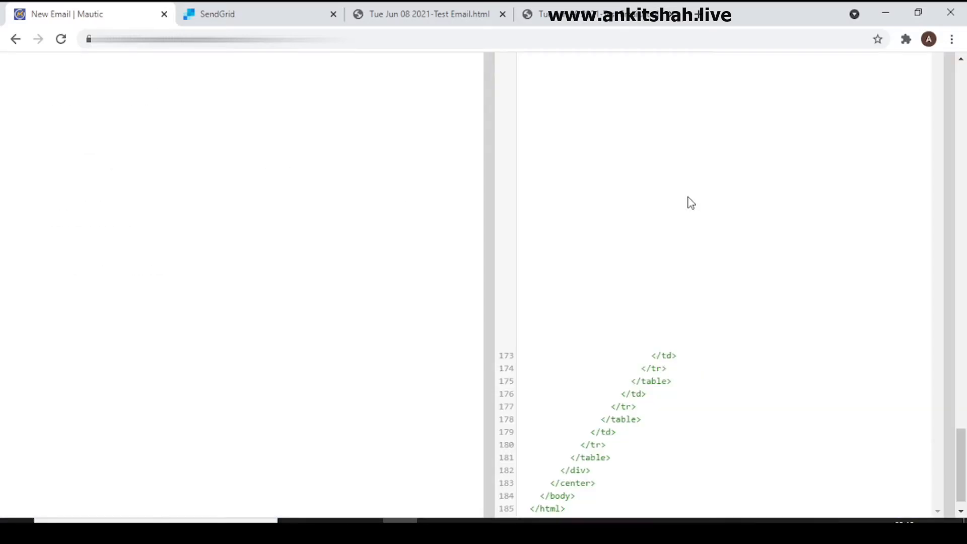
{"action": "scroll", "coordinate": [460, 198], "scroll_direction": "down", "scroll_amount": 3}
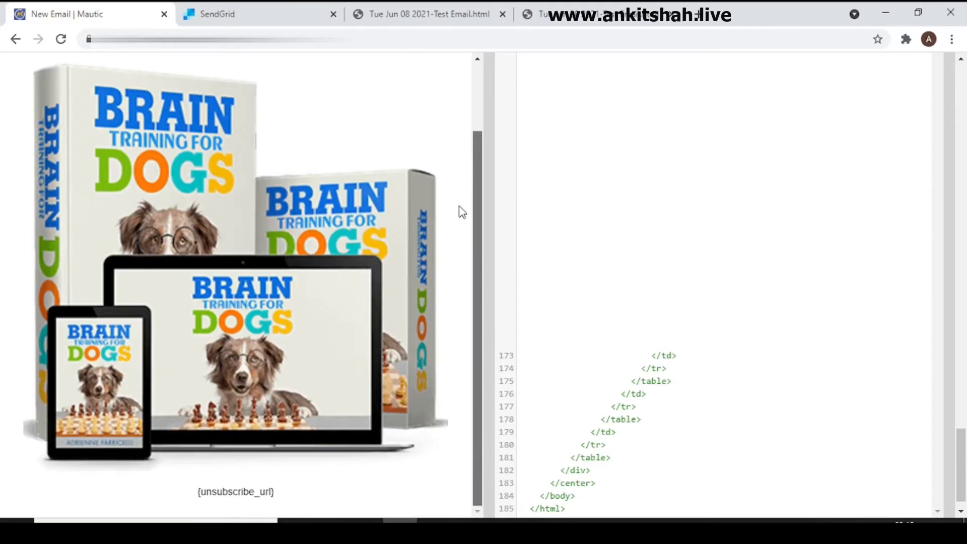
{"action": "scroll", "coordinate": [473, 134], "scroll_direction": "up", "scroll_amount": 3}
{"action": "left_click_drag", "start_coordinate": [964, 488], "coordinate": [962, 101]}
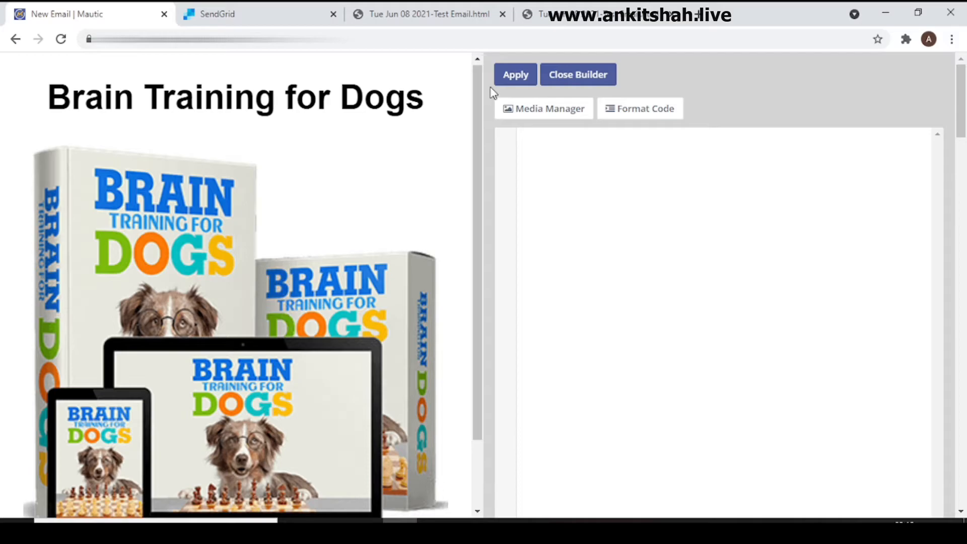
{"action": "left_click", "coordinate": [578, 80]}
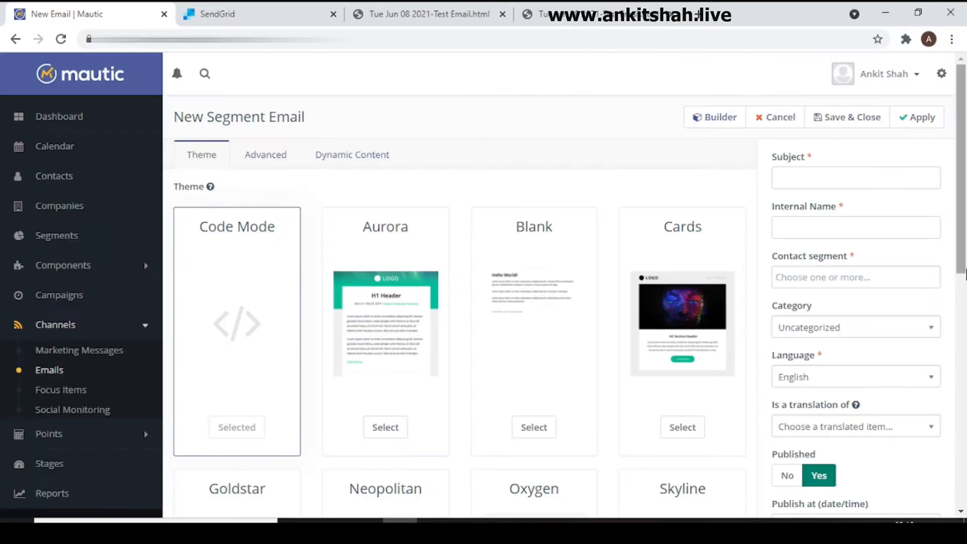
Step: Copy the subject "Thanks contacting me" from the SendGrid design settings into the Mautic email's Subject field
{"action": "left_click", "coordinate": [887, 175]}
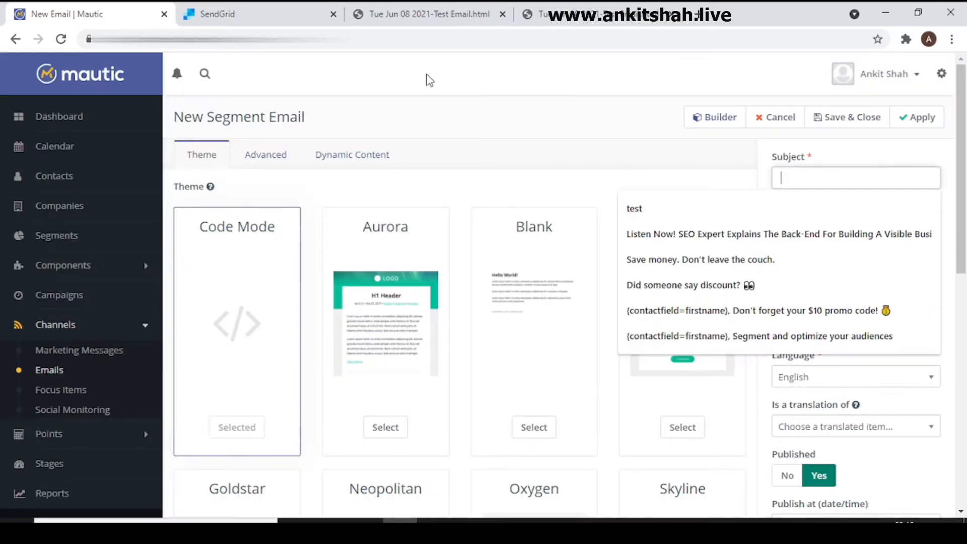
{"action": "left_click", "coordinate": [295, 18]}
{"action": "left_click", "coordinate": [20, 111]}
{"action": "left_click", "coordinate": [96, 219]}
{"action": "key", "text": "ctrl+a"}
{"action": "key", "text": "ctrl+c"}
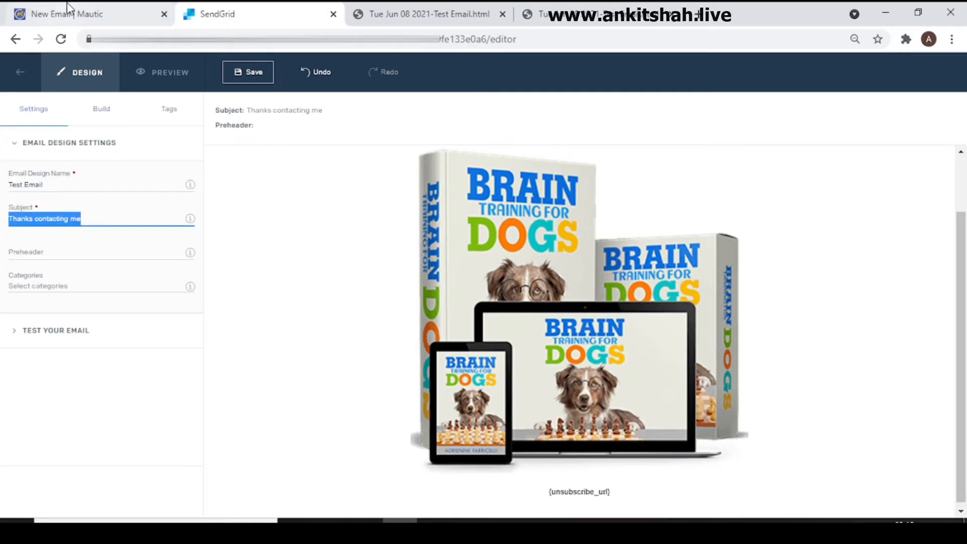
{"action": "left_click", "coordinate": [76, 14]}
{"action": "key", "text": "ctrl+v"}
Step: Copy the SendGrid design name "Test Email" into the Mautic email's Internal Name, and try to save and close the email
{"action": "left_click", "coordinate": [854, 225]}
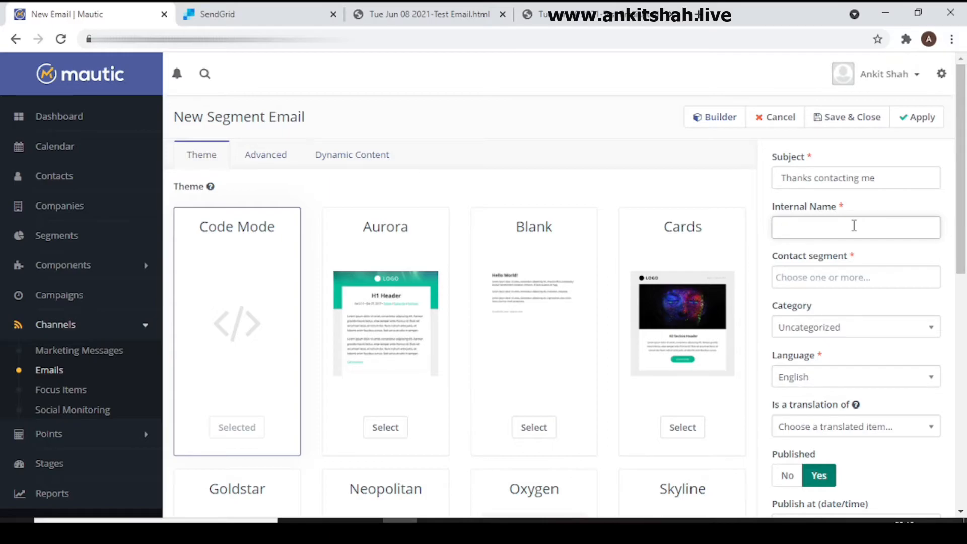
{"action": "left_click", "coordinate": [262, 21]}
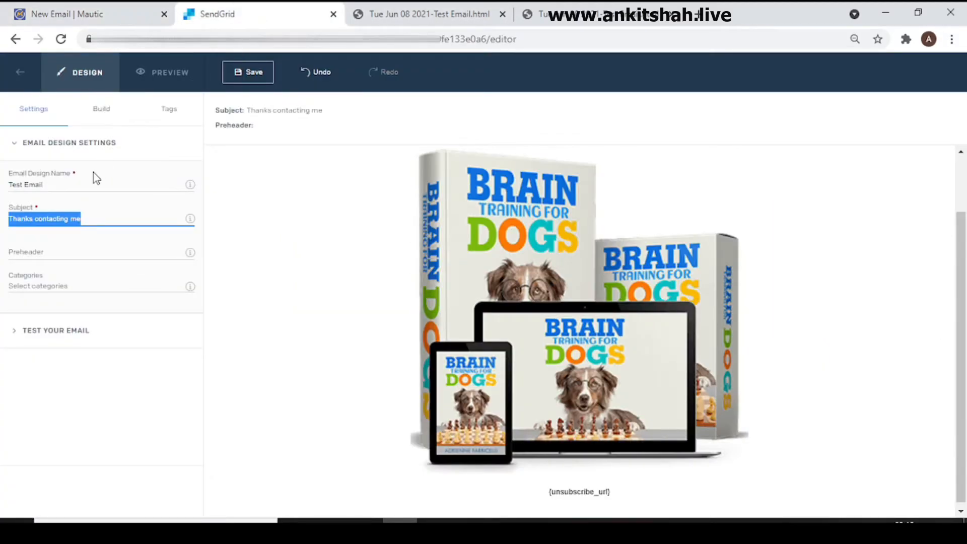
{"action": "left_click", "coordinate": [100, 183]}
{"action": "key", "text": "ctrl+a"}
{"action": "left_click", "coordinate": [61, 14]}
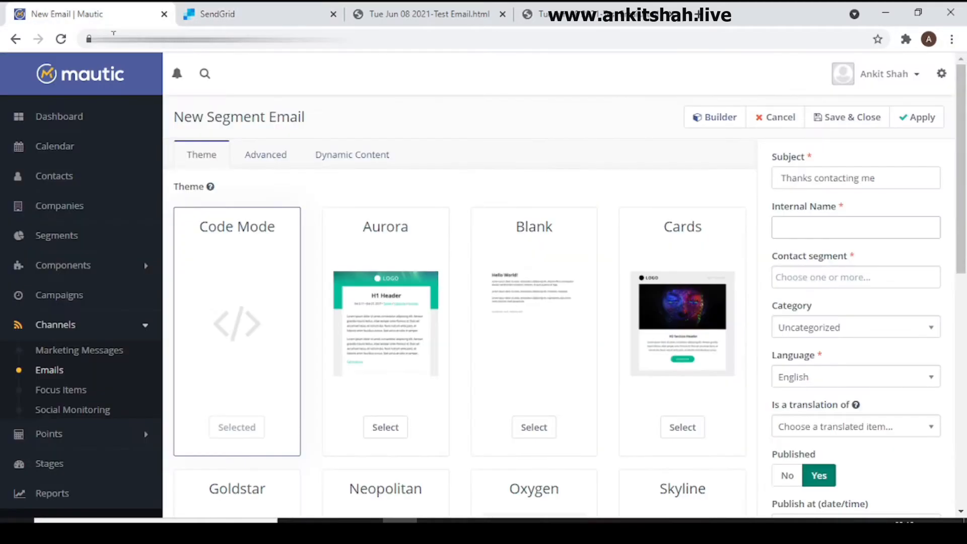
{"action": "key", "text": "ctrl+v"}
{"action": "left_click_drag", "start_coordinate": [962, 187], "coordinate": [964, 158]}
{"action": "left_click", "coordinate": [864, 117]}
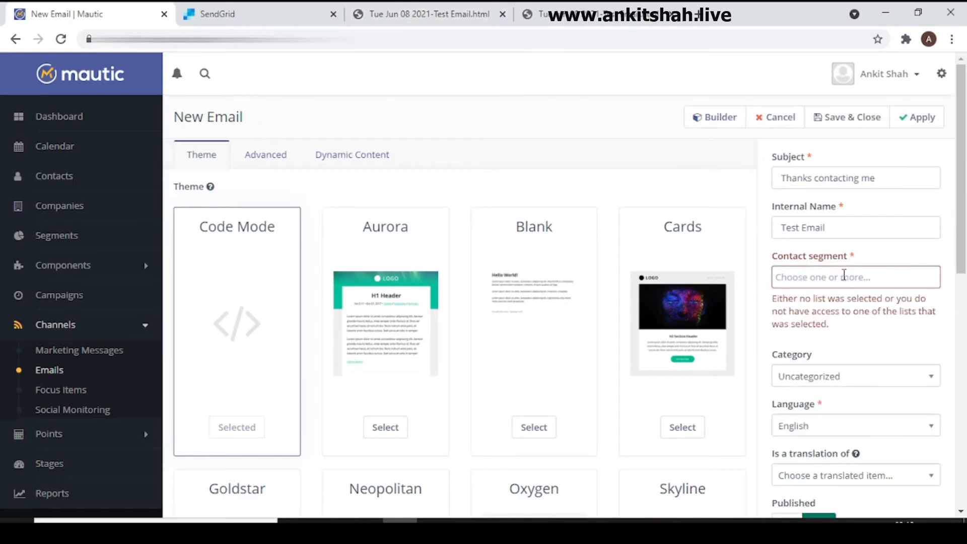
Step: Assign the Contact Form Visit segment to the email, and save and close it
{"action": "left_click_drag", "start_coordinate": [774, 302], "coordinate": [918, 325]}
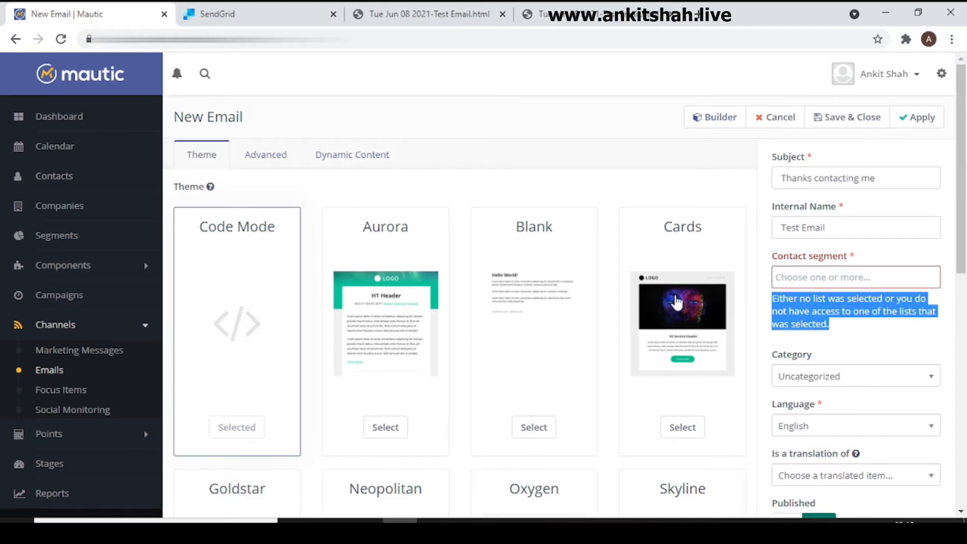
{"action": "left_click", "coordinate": [609, 149]}
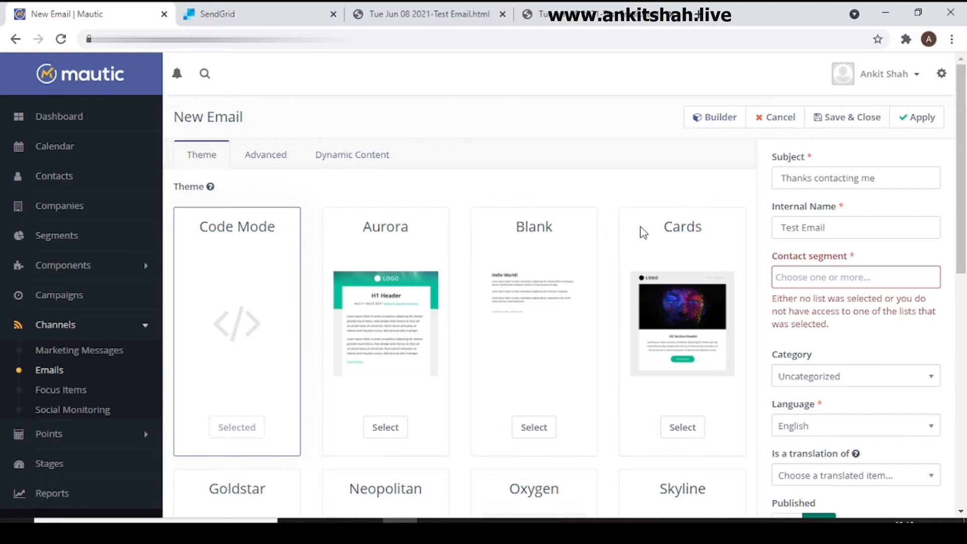
{"action": "left_click", "coordinate": [861, 276]}
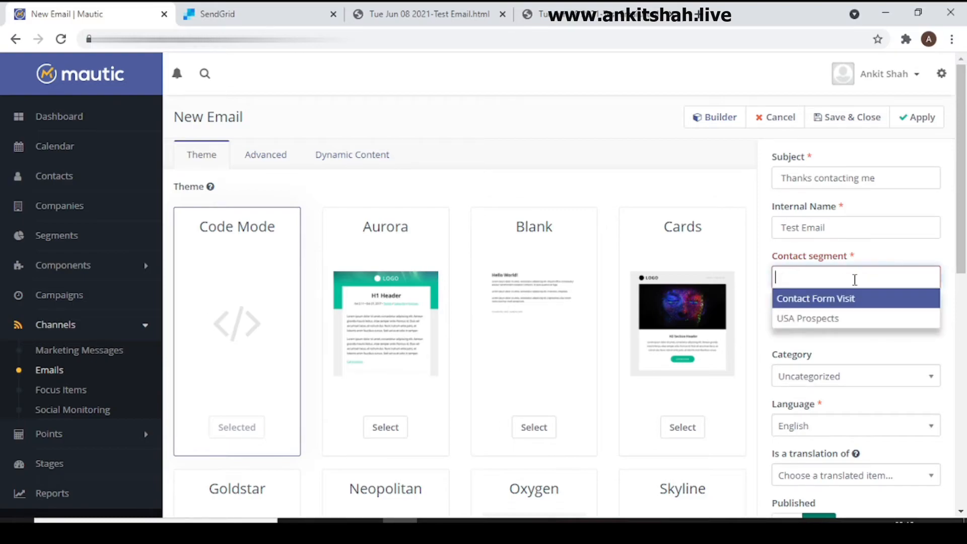
{"action": "left_click", "coordinate": [843, 299]}
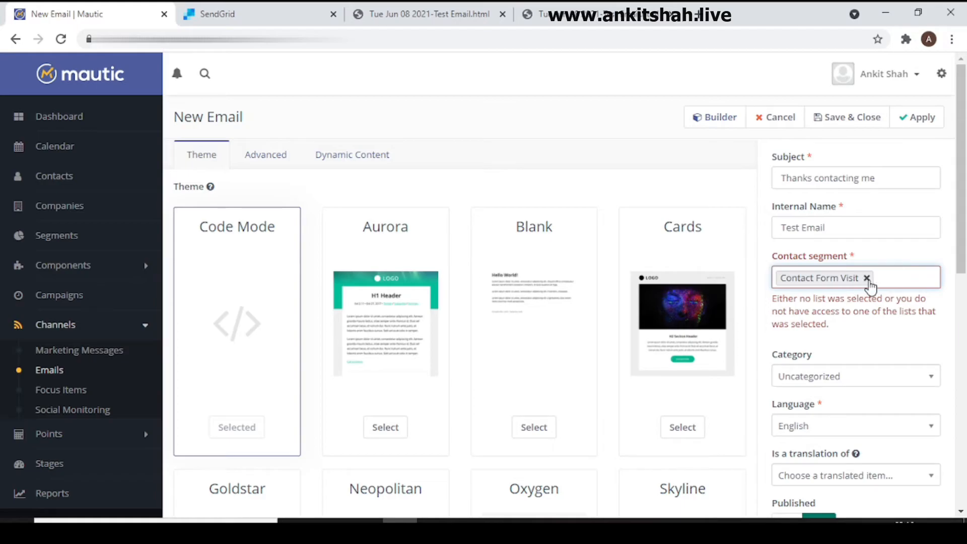
{"action": "left_click", "coordinate": [861, 116]}
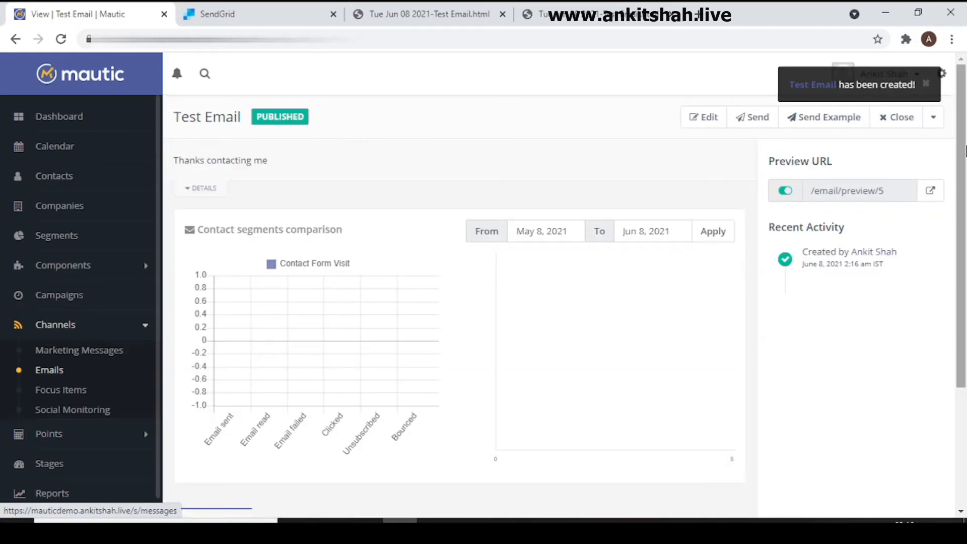
Step: Open the saved email's public preview, check how it renders, close it and return to the list of emails
{"action": "left_click", "coordinate": [939, 191]}
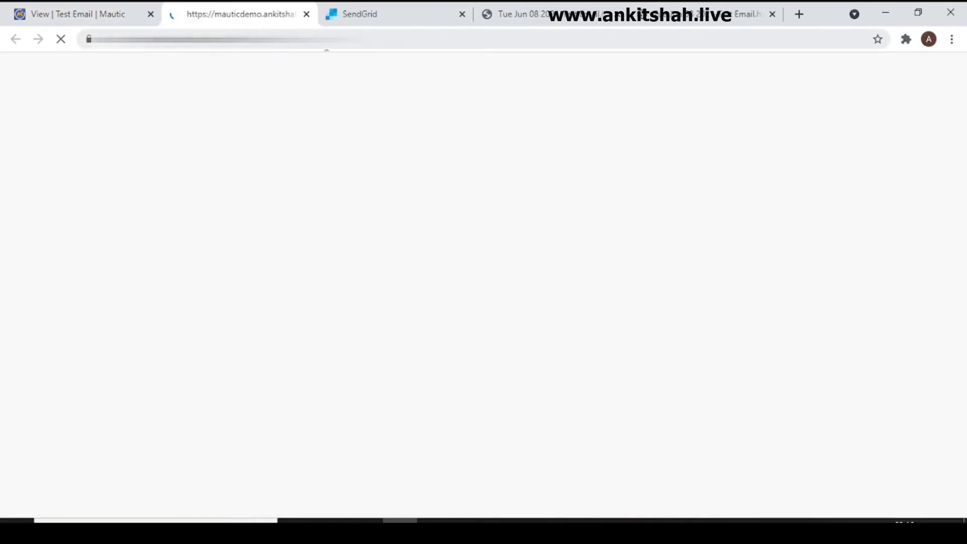
{"action": "left_click_drag", "start_coordinate": [960, 110], "coordinate": [939, 54]}
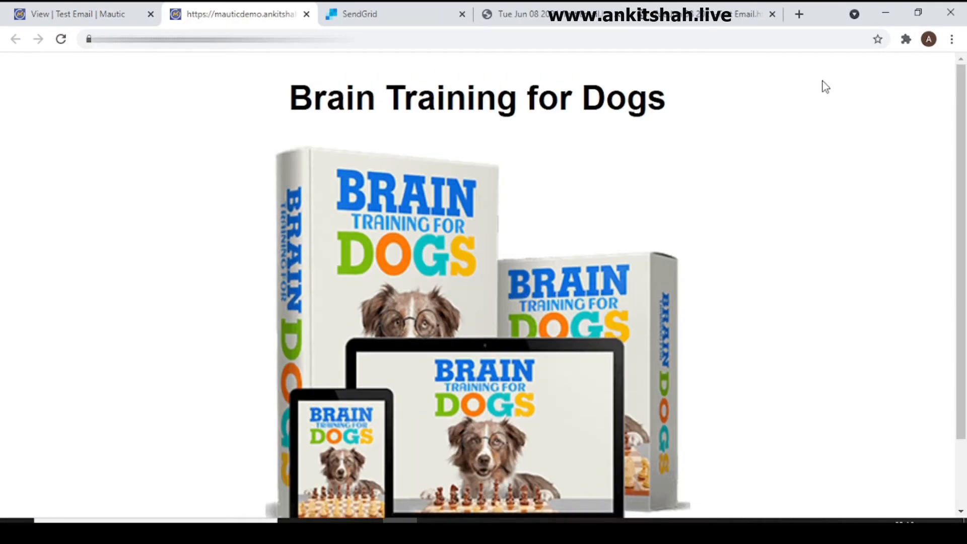
{"action": "left_click", "coordinate": [307, 14]}
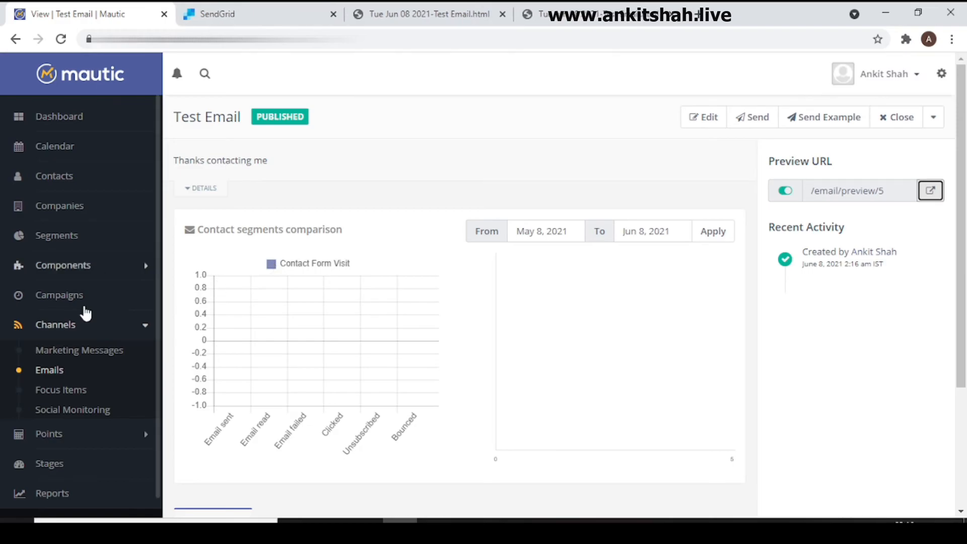
{"action": "left_click", "coordinate": [49, 371]}
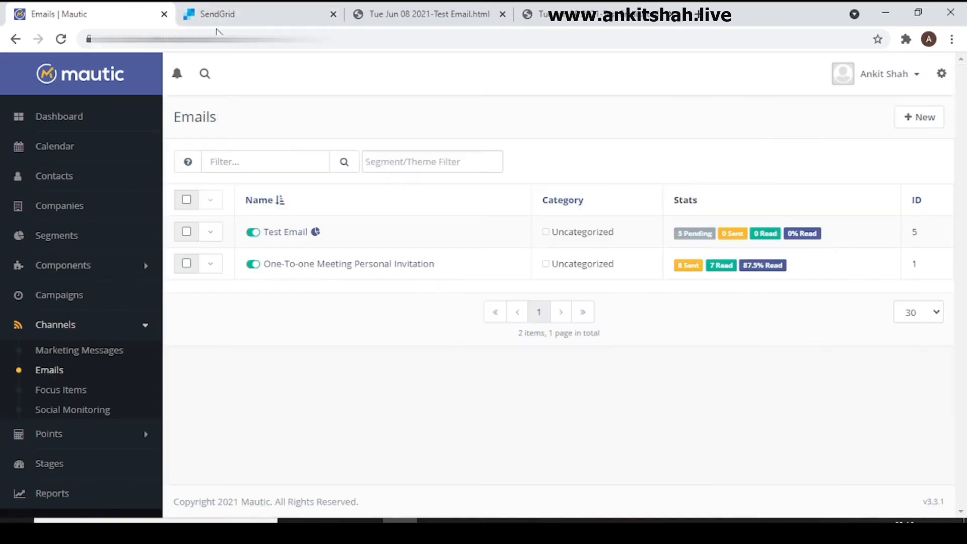